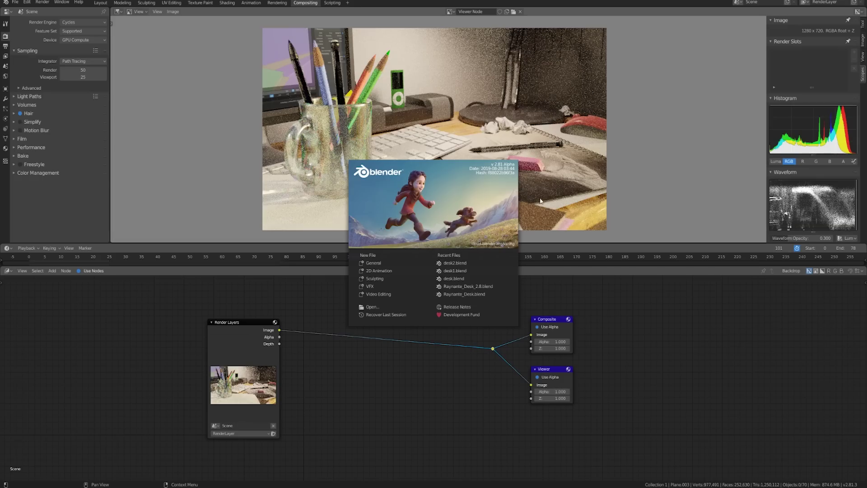
Close the startup splash to reveal the noisy desk render and its compositing nodes
left_click(479, 140)
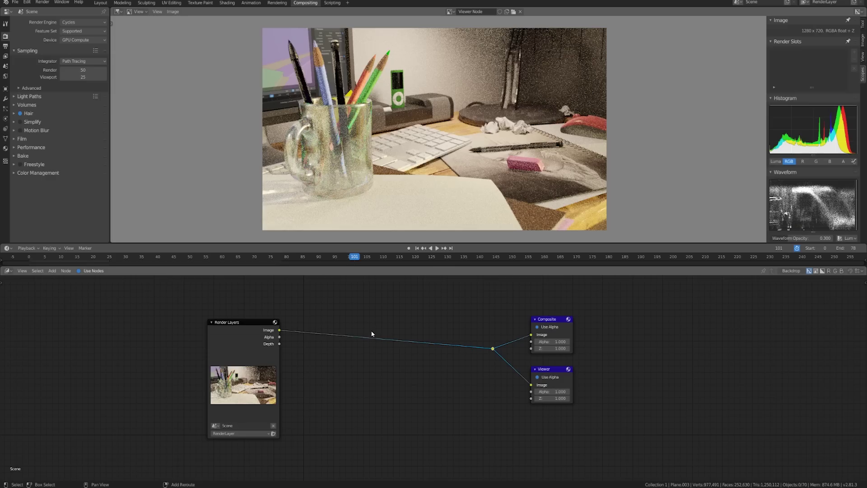
Add a Filter > Denoise node and drop it onto the Render Layers–Composite link
key("shift+a")
mouse_move(371, 333)
mouse_move(361, 357)
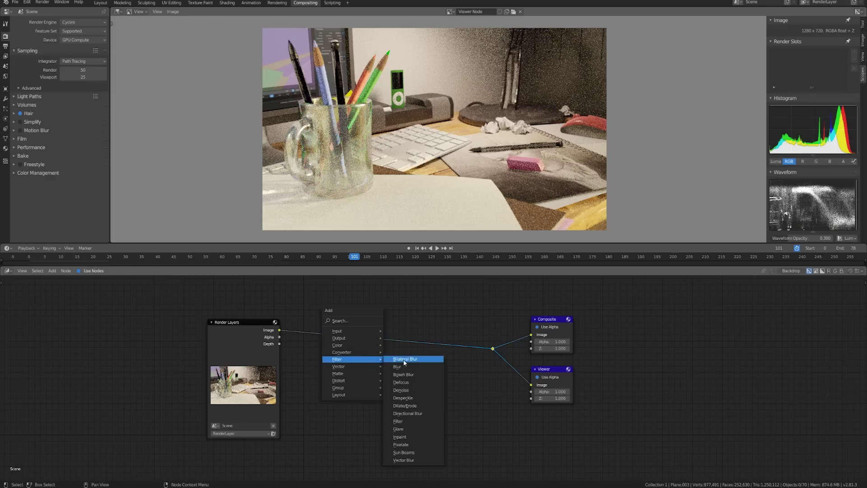
left_click(417, 390)
left_click(390, 319)
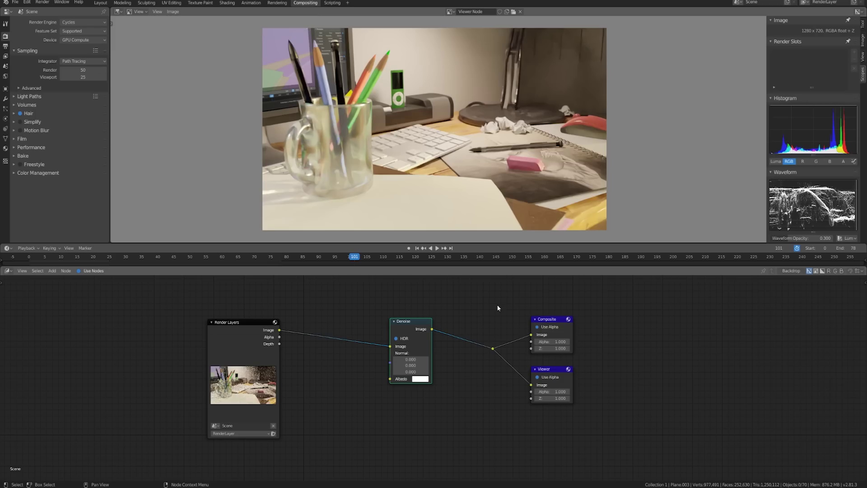
Toggle off the HDR option on the Denoise node
scroll(471, 381, "up", 2)
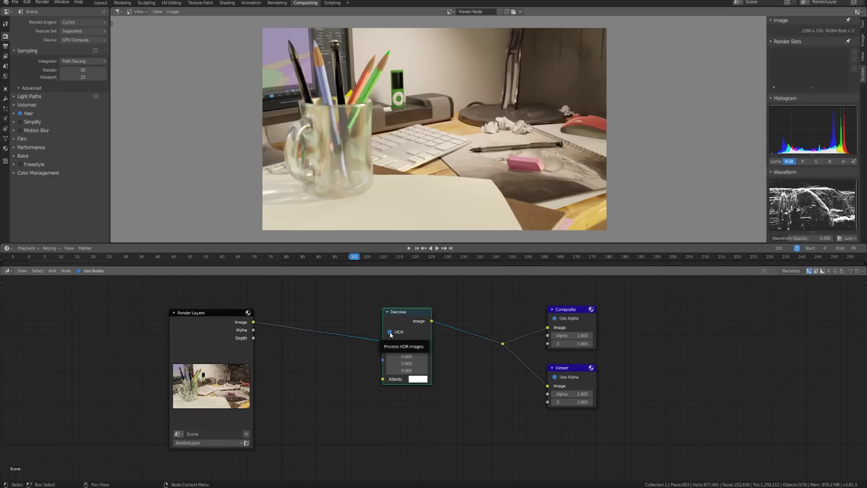
left_click(390, 332)
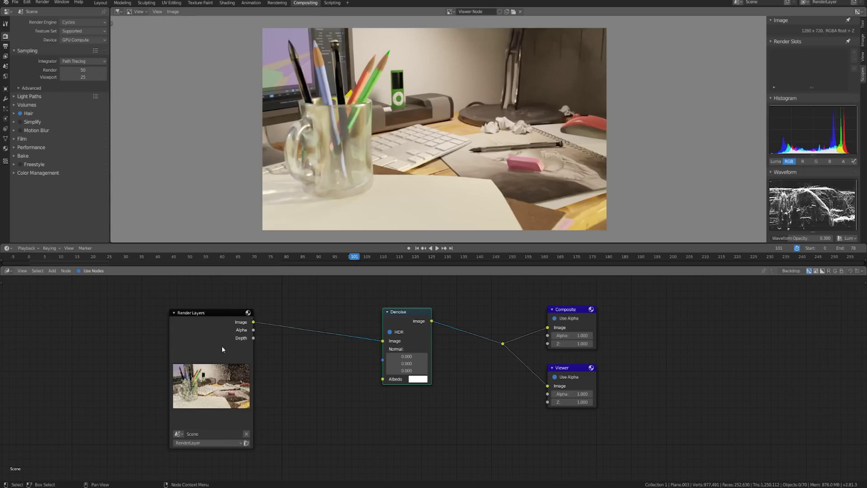
Tick Normal, Diffuse Color and Denoising Data under View Layer Passes, then view the new outputs
left_click(5, 56)
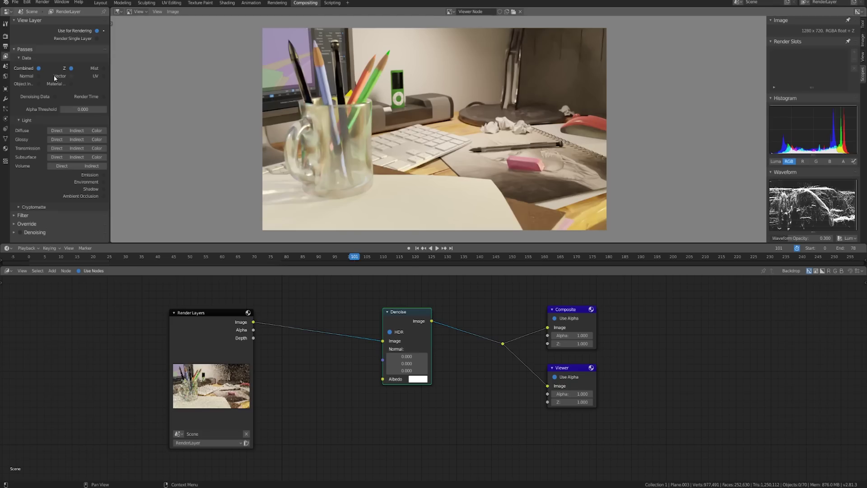
left_click(40, 77)
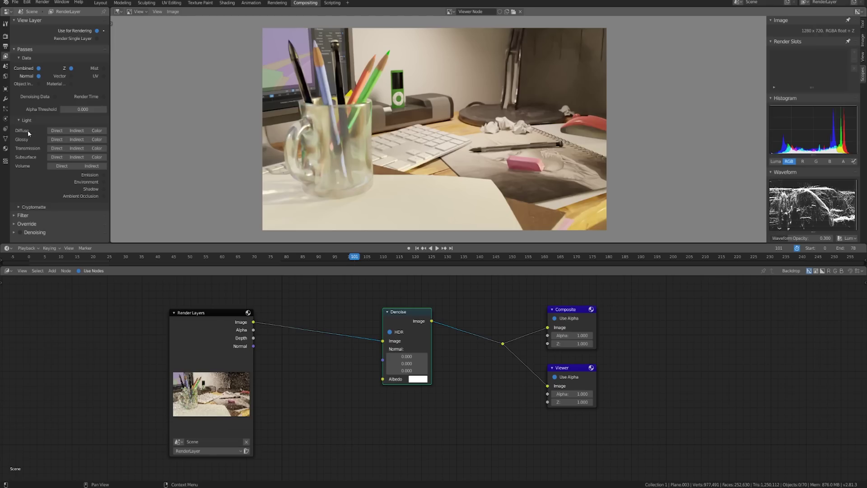
left_click(97, 131)
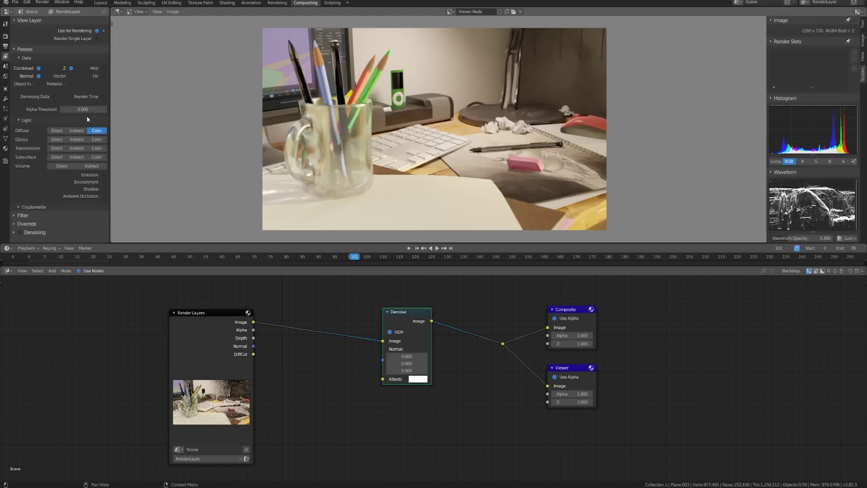
left_click(47, 97)
middle_click_drag(291, 386, 280, 371)
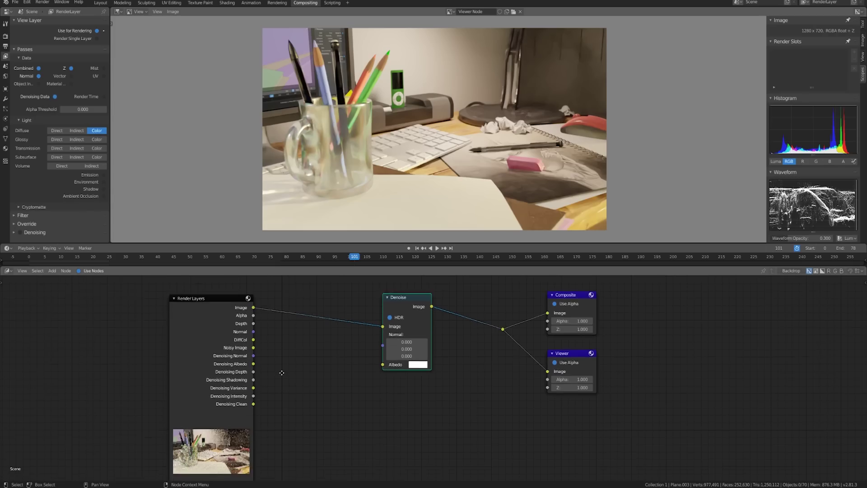
scroll(286, 363, "up", 1)
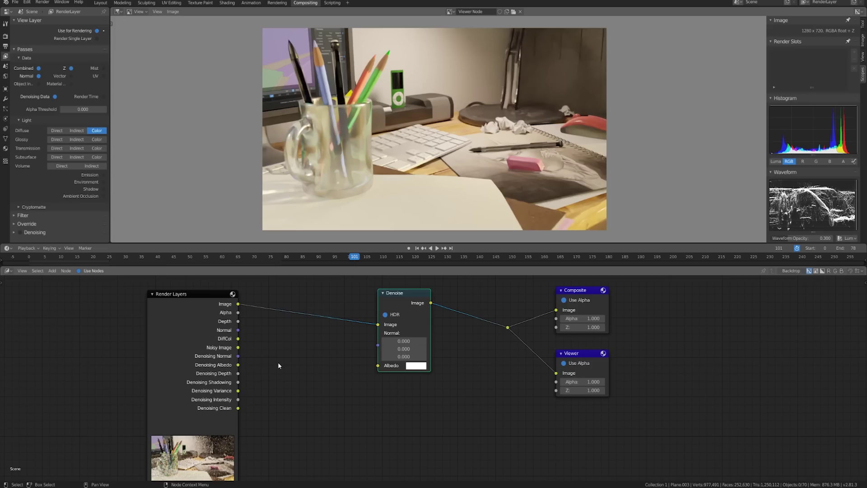
Duplicate the Denoise node and place the copy below the first one
middle_click_drag(279, 363, 274, 399)
left_click_drag(403, 330, 400, 299)
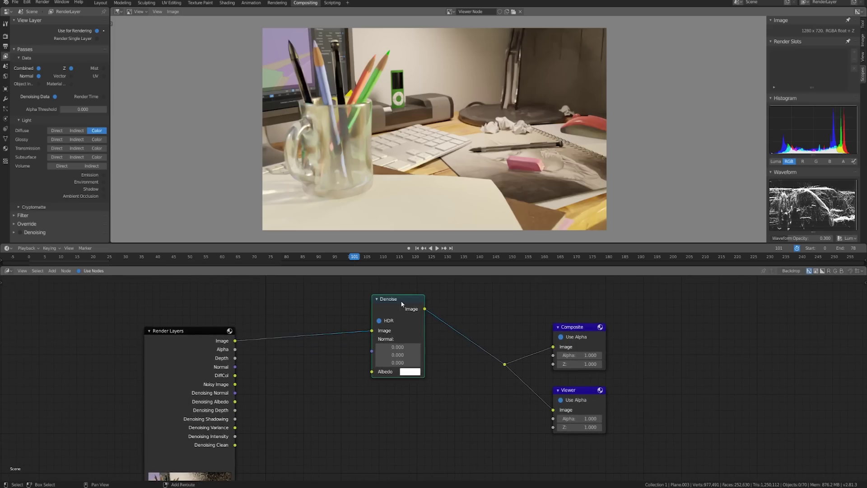
key("shift+d")
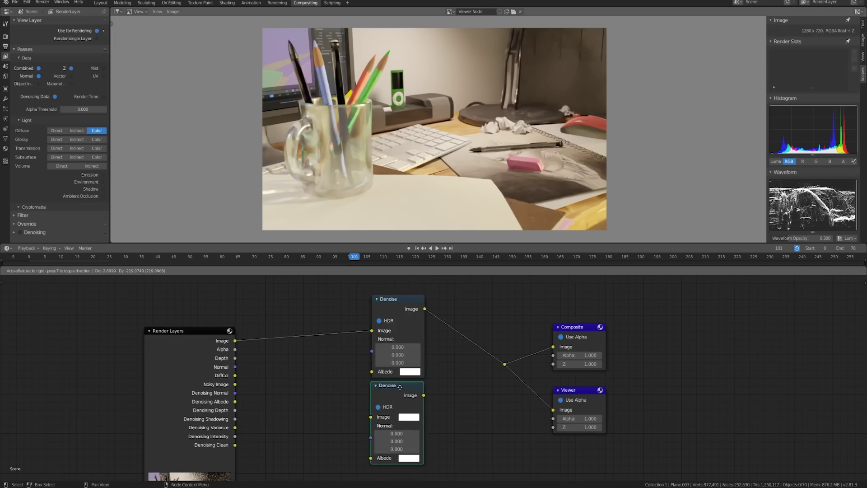
left_click(400, 379)
Wire Render Layers Image, Normal and DiffCol into the second Denoise node's Image, Normal and Albedo
middle_click_drag(341, 394, 340, 362)
left_click_drag(234, 314, 371, 390)
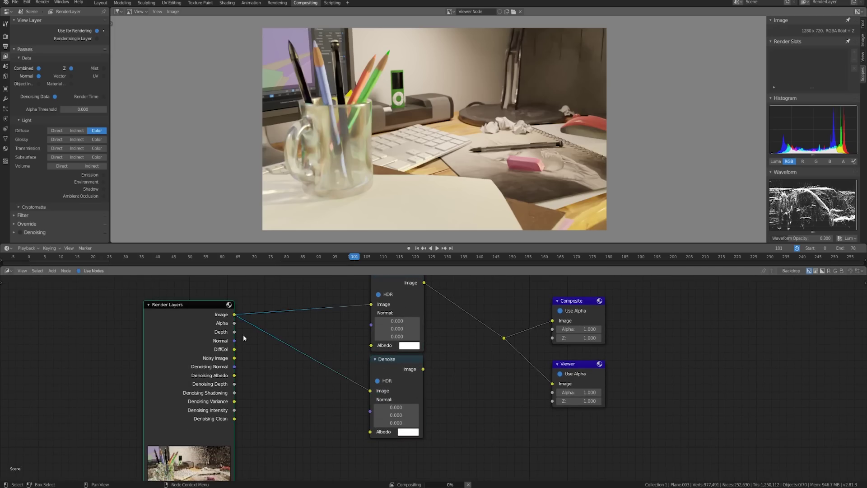
left_click_drag(234, 341, 370, 399)
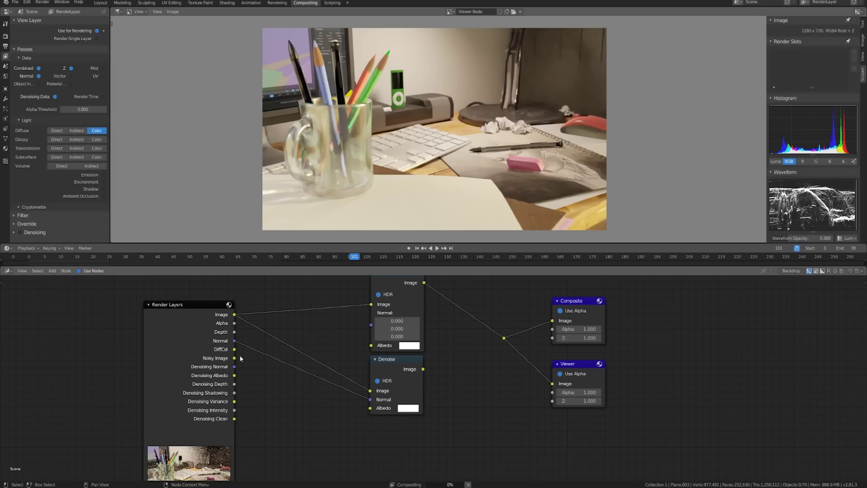
left_click_drag(235, 349, 370, 407)
Cycle the Viewer through the Render Layers passes, showing depth and then Normal
left_click(192, 328, "ctrl+shift")
left_click(192, 329, "ctrl+shift")
left_click(191, 329, "ctrl+shift")
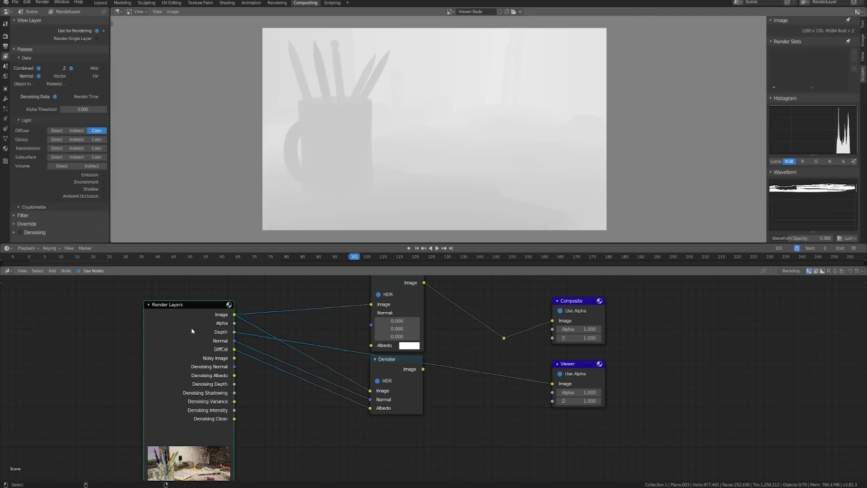
left_click(192, 330, "ctrl+shift")
middle_click_drag(470, 124, 463, 130)
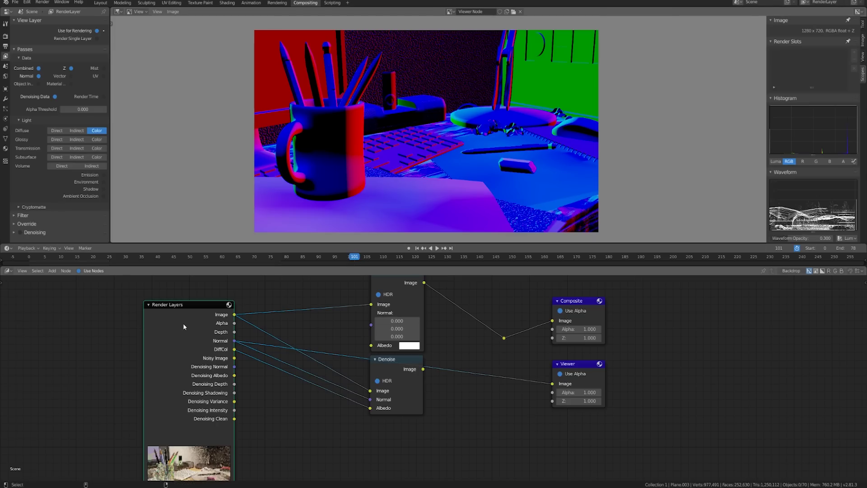
Switch the Viewer to the diffuse colour pass and zoom in around the eraser
key("ctrl+z")
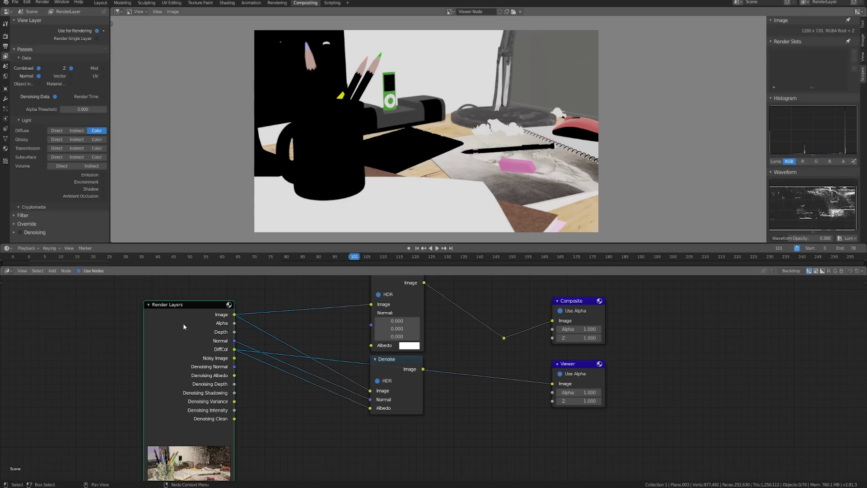
scroll(525, 173, "up", 1)
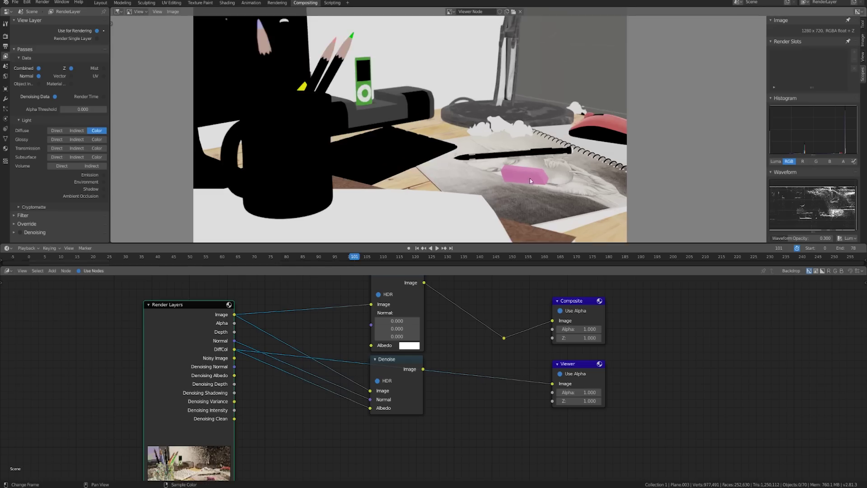
middle_click_drag(529, 178, 489, 142)
scroll(489, 142, "up", 2)
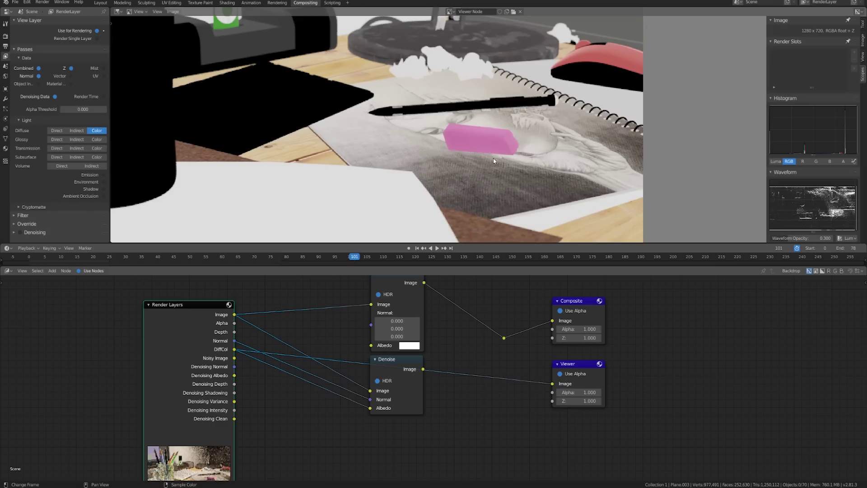
scroll(503, 156, "up", 2)
middle_click_drag(503, 156, 576, 149)
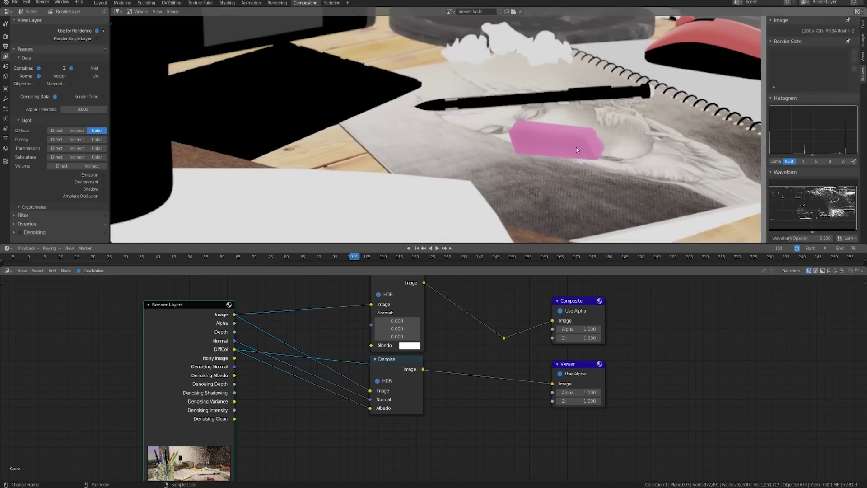
scroll(564, 154, "down", 3)
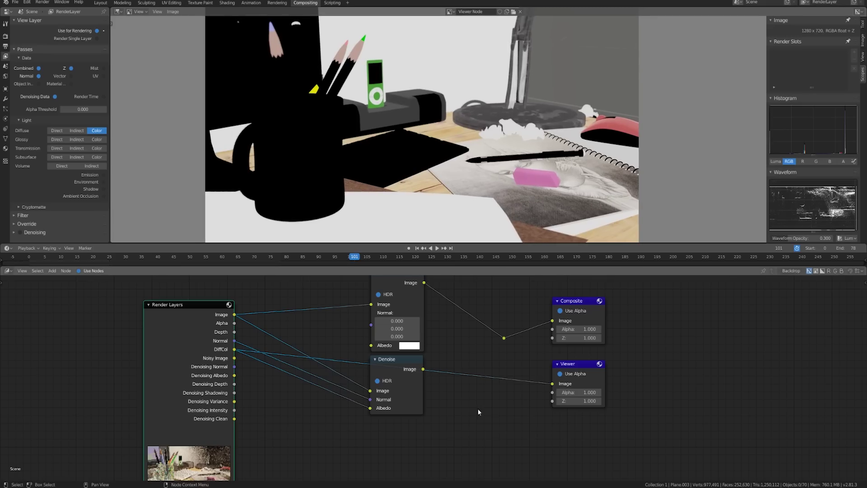
Compare the lower and upper Denoise nodes' outputs in the Viewer, ending on the lower one
left_click(388, 361)
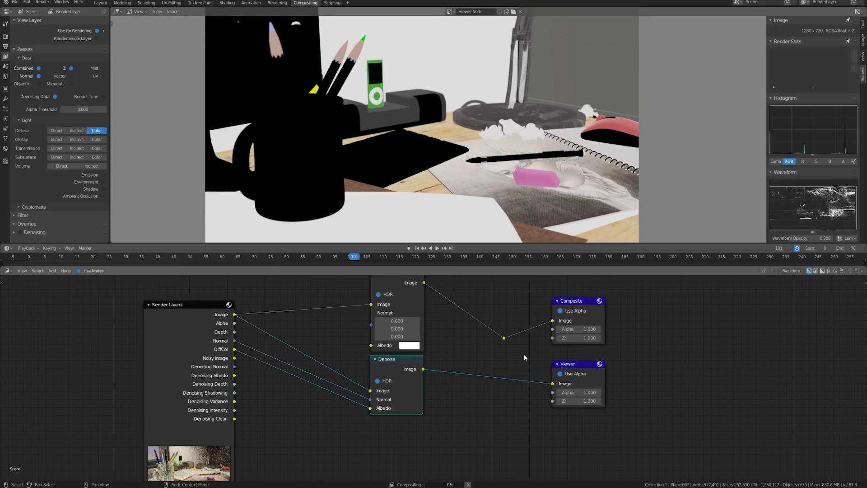
scroll(507, 220, "down", 1)
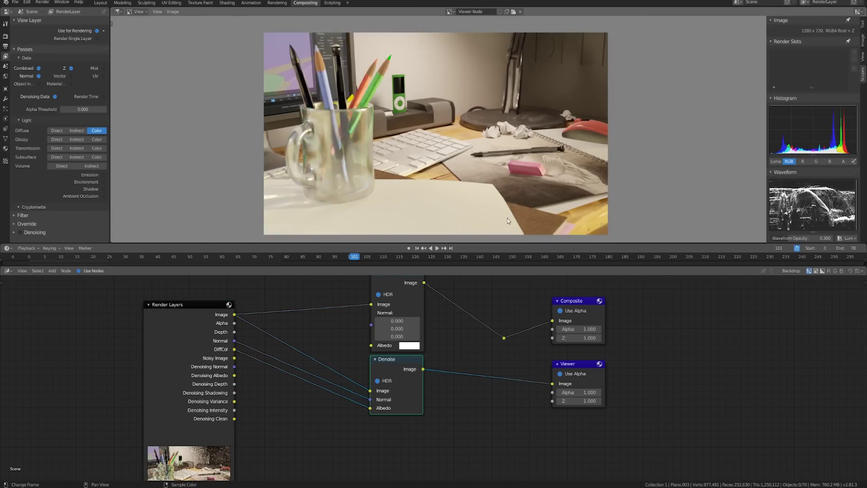
middle_click_drag(508, 218, 494, 200)
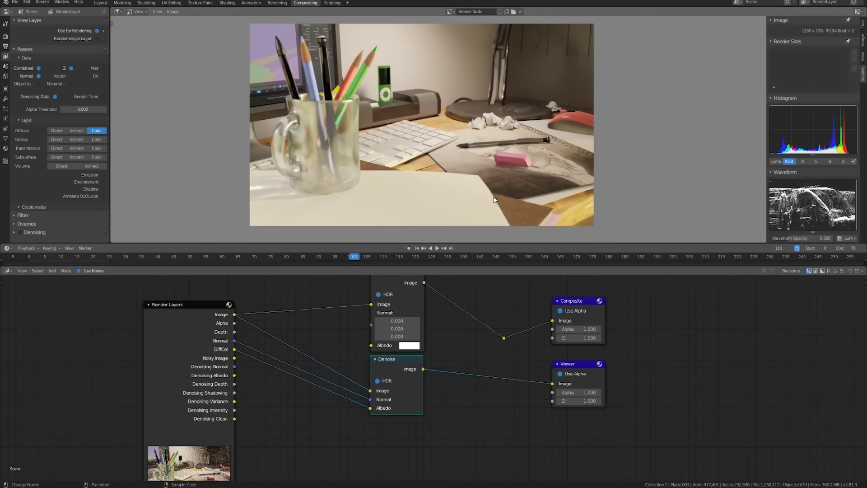
left_click(409, 285, "ctrl+shift")
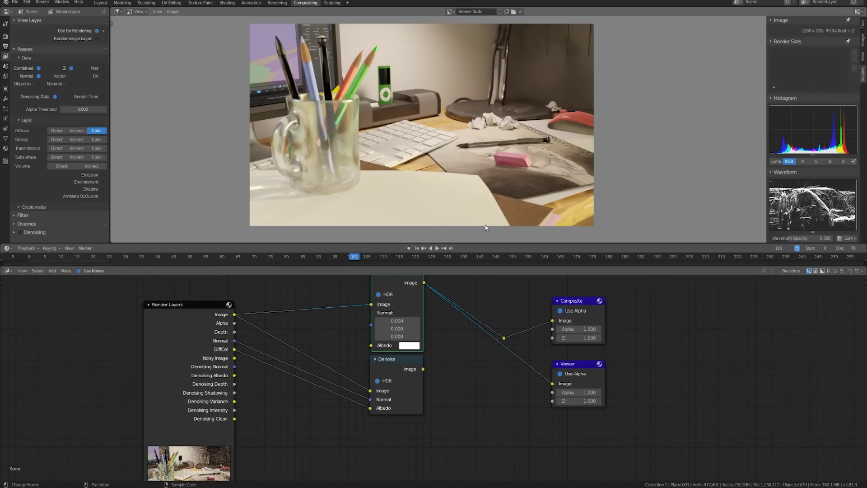
scroll(520, 184, "up", 6)
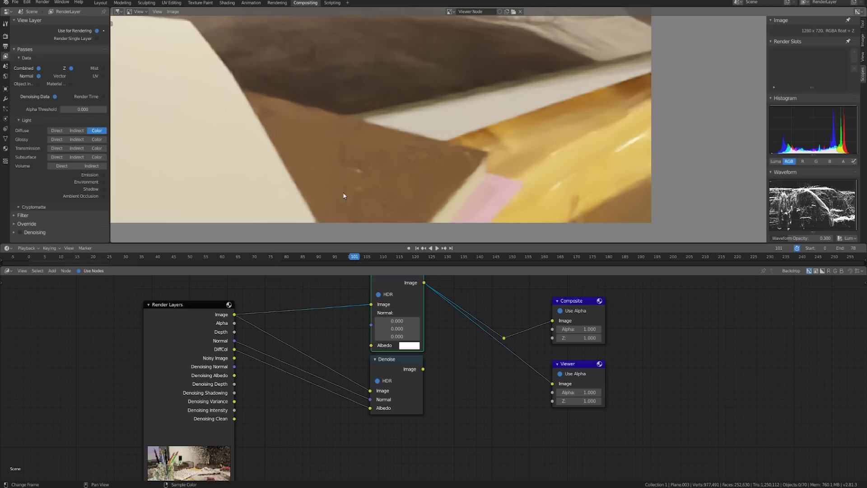
left_click(423, 364, "ctrl+shift")
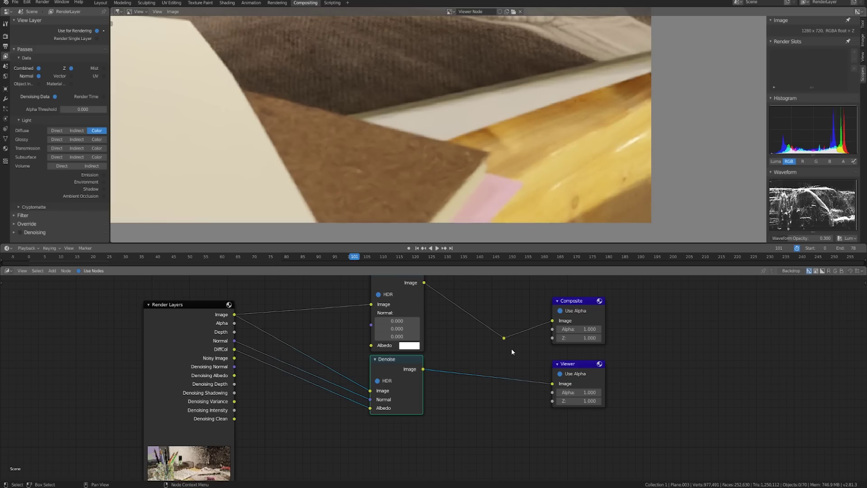
middle_click_drag(474, 343, 492, 360)
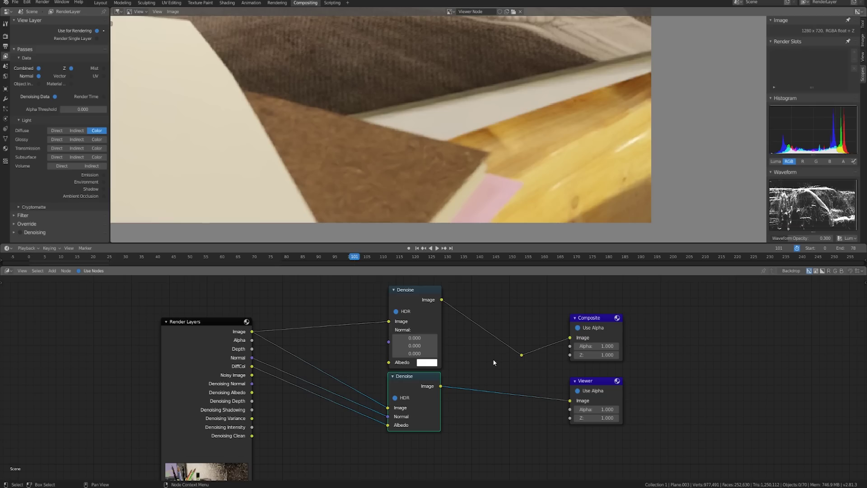
scroll(495, 99, "down", 3)
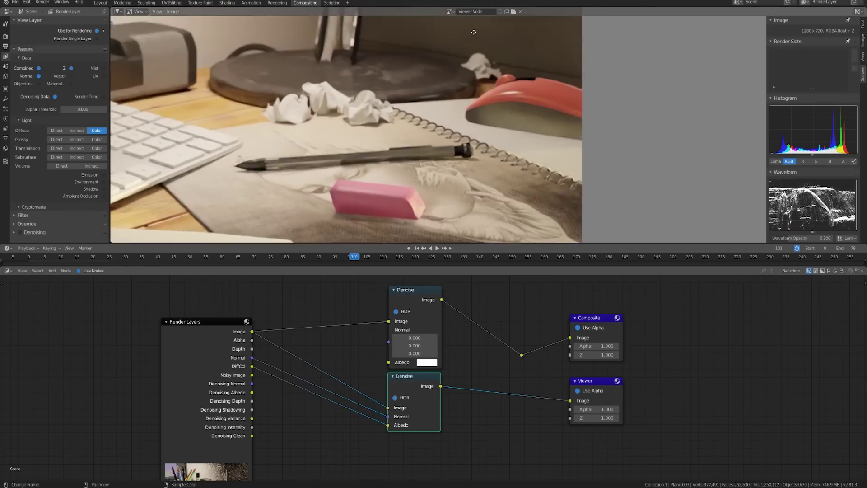
scroll(478, 75, "up", 3)
middle_click_drag(478, 75, 472, 234)
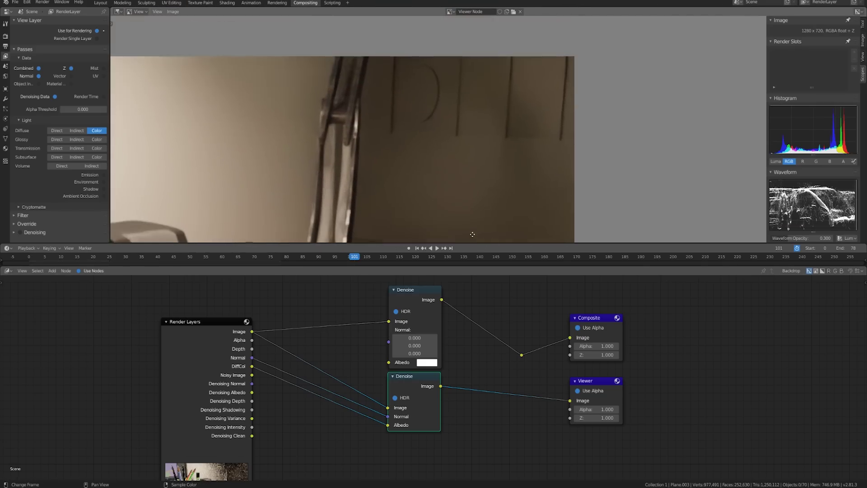
left_click(420, 303, "ctrl+shift")
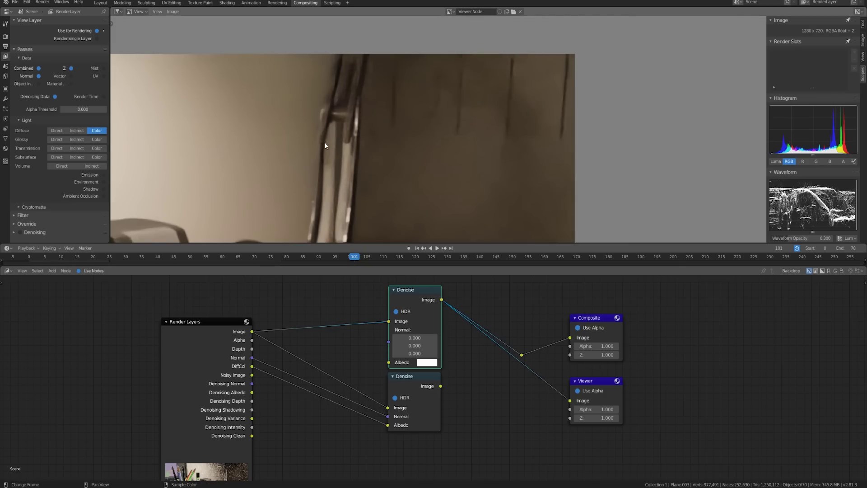
left_click(420, 380, "ctrl+shift")
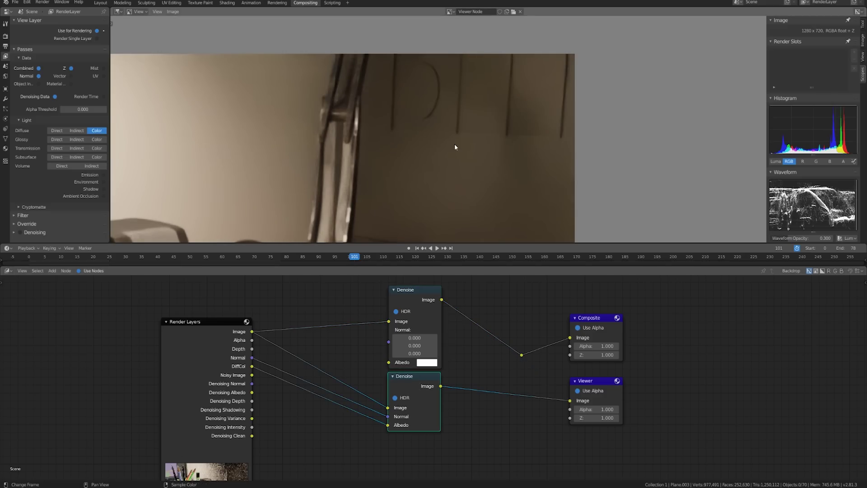
scroll(450, 168, "down", 5)
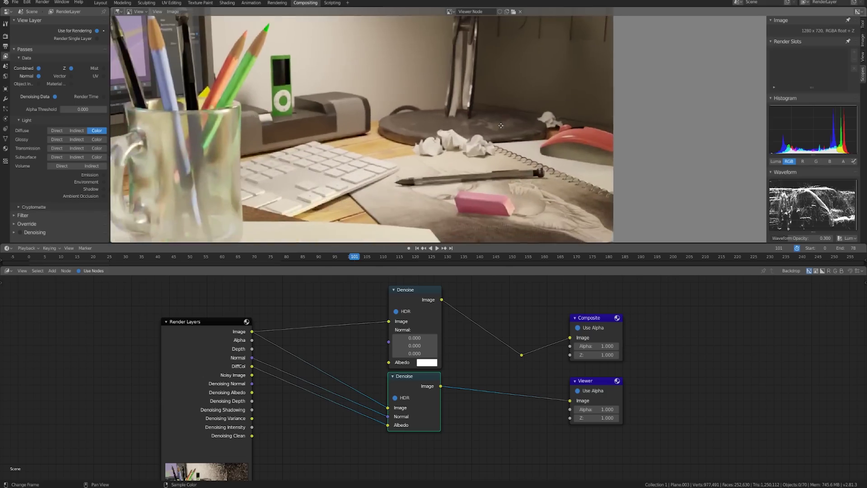
scroll(506, 180, "down", 1)
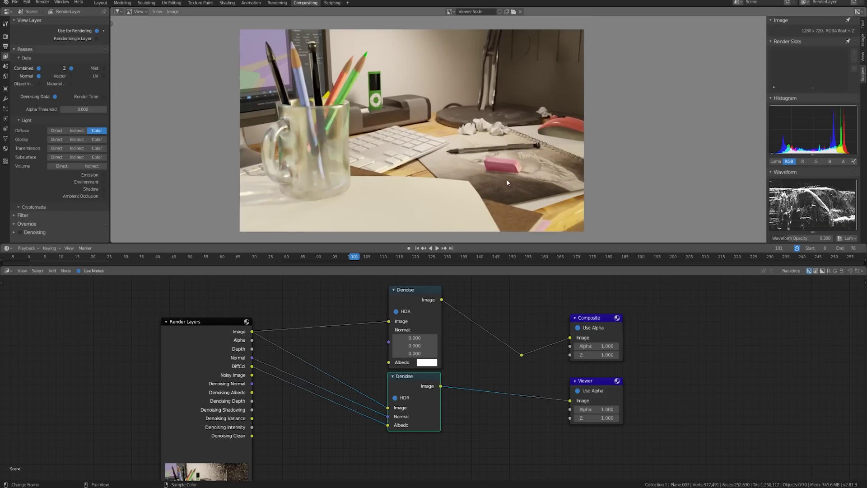
Duplicate the Denoise node again and place the third copy below the others
middle_click_drag(475, 363, 481, 345)
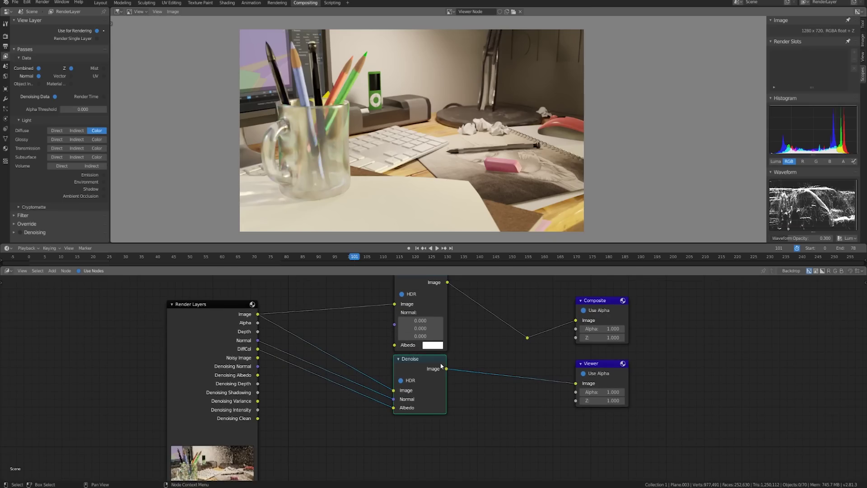
key("shift+d")
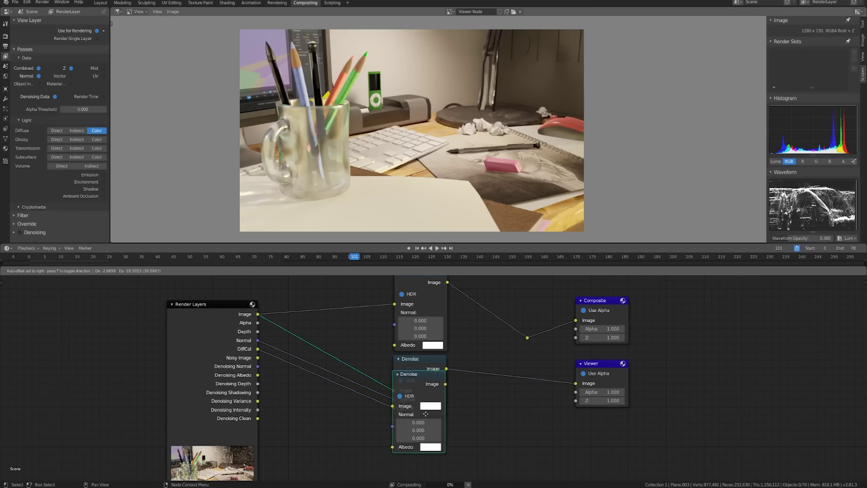
left_click(423, 427)
middle_click_drag(481, 431, 485, 365)
Connect Denoising Normal, Denoising Albedo and Image to the third Denoise node's Normal, Albedo and Image inputs
middle_click_drag(310, 328, 309, 338)
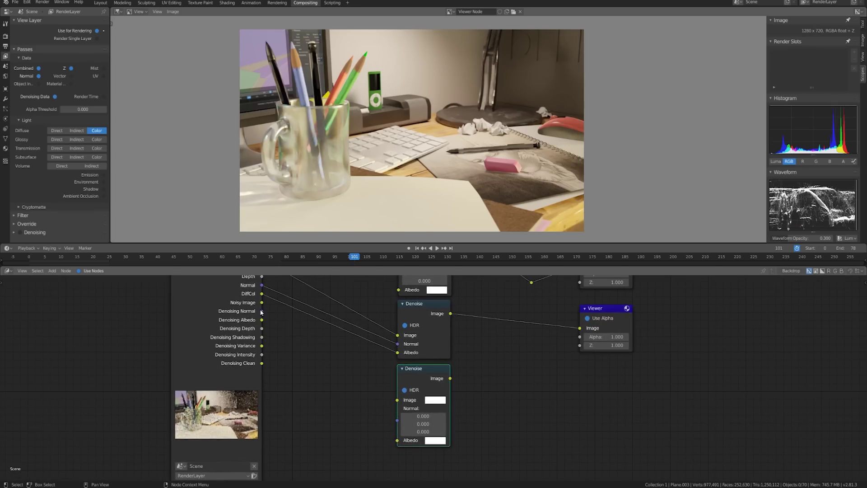
left_click_drag(262, 311, 404, 419)
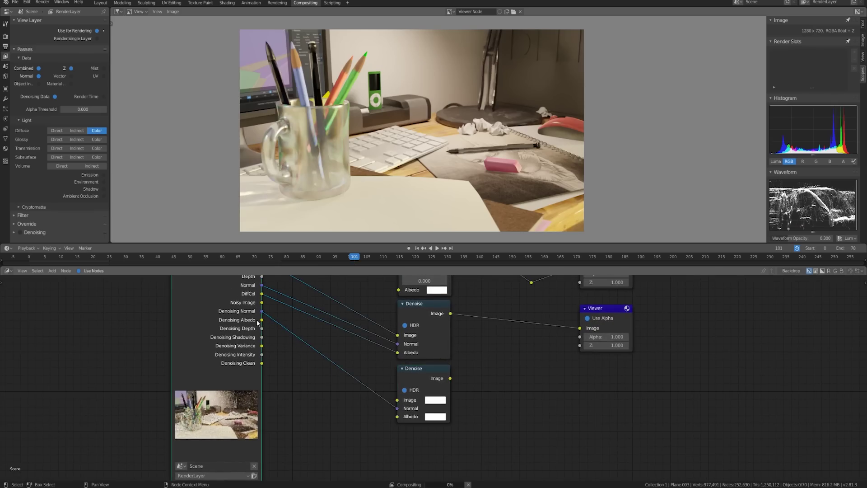
left_click_drag(262, 319, 397, 416)
middle_click_drag(398, 416, 392, 437)
left_click_drag(257, 280, 392, 420)
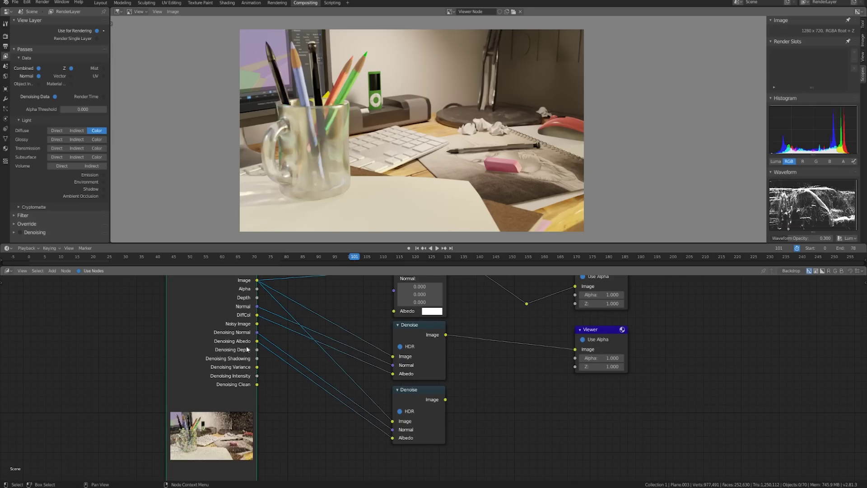
Preview the Normal, Noisy Image and Denoising Normal passes in the Viewer
left_click(223, 343, "ctrl+shift")
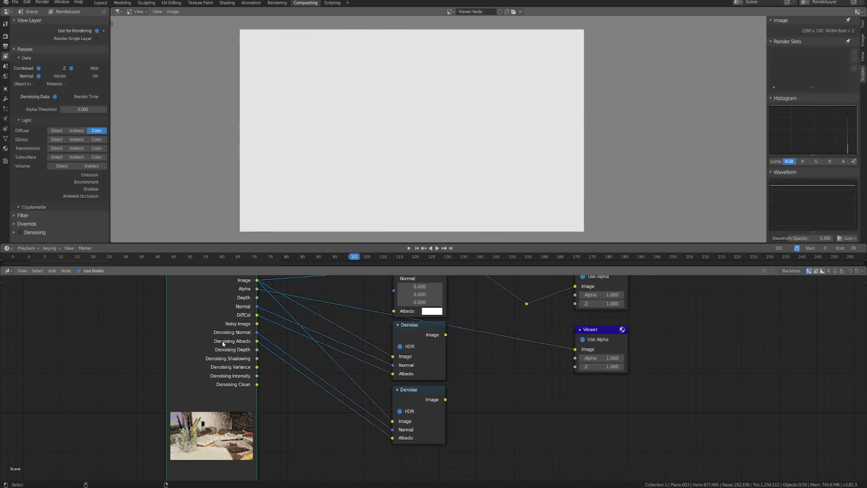
left_click(223, 343, "ctrl+shift")
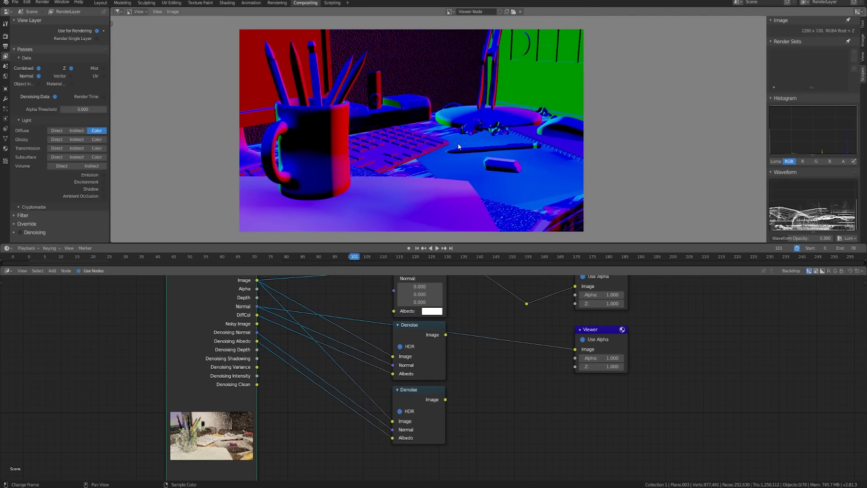
left_click(233, 321, "ctrl+shift")
left_click(233, 321, "ctrl+shift")
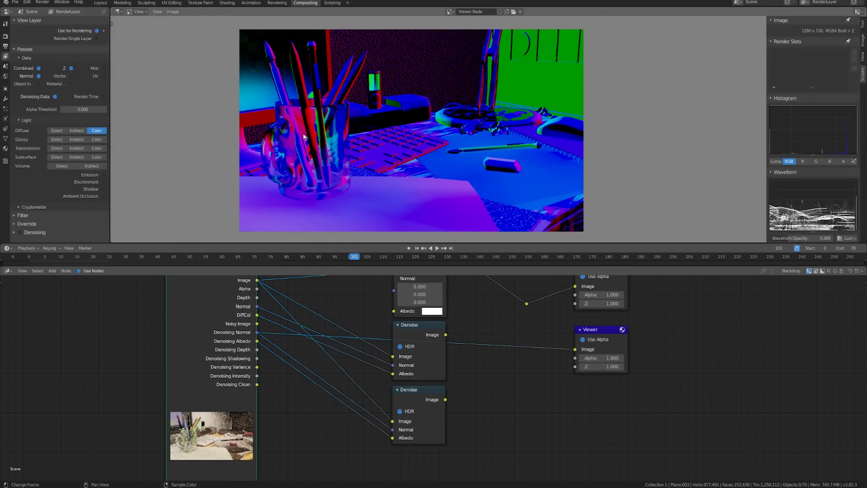
Zoom into the pass preview and pan across the pencil holder, mug and desk mat
scroll(340, 150, "up", 3)
middle_click_drag(388, 134, 431, 93)
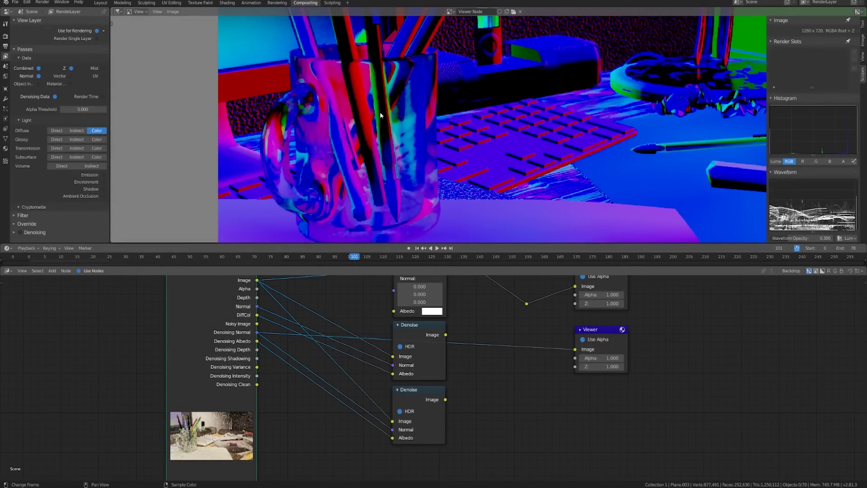
middle_click_drag(380, 115, 396, 139)
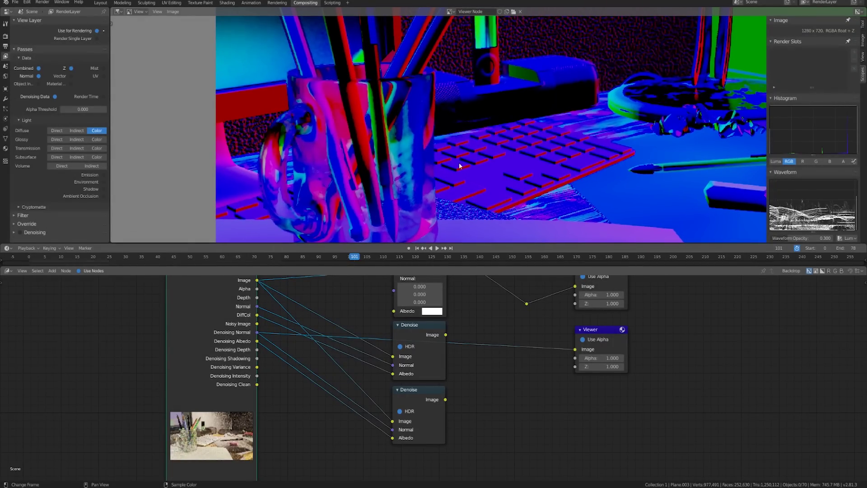
middle_click_drag(462, 165, 458, 195)
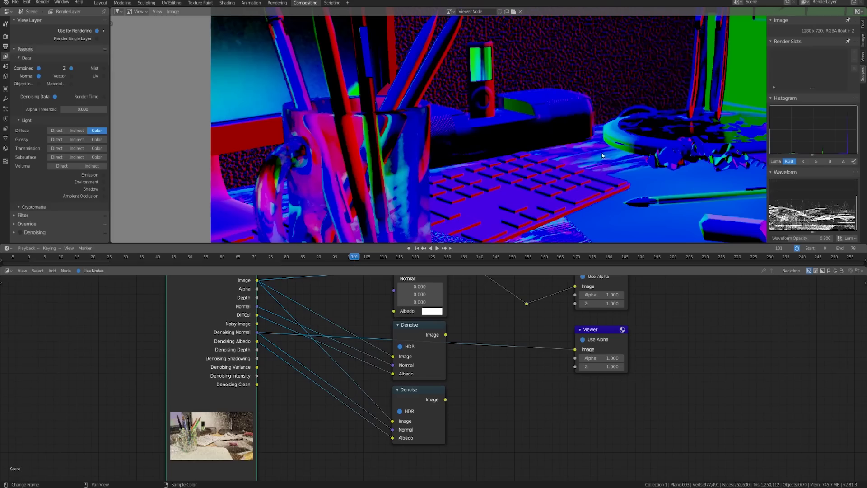
middle_click_drag(602, 155, 529, 130)
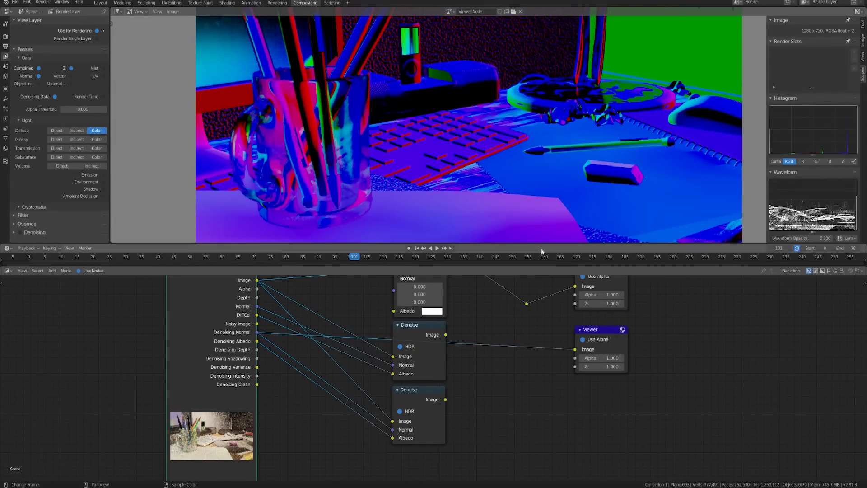
left_click(215, 332, "ctrl+shift")
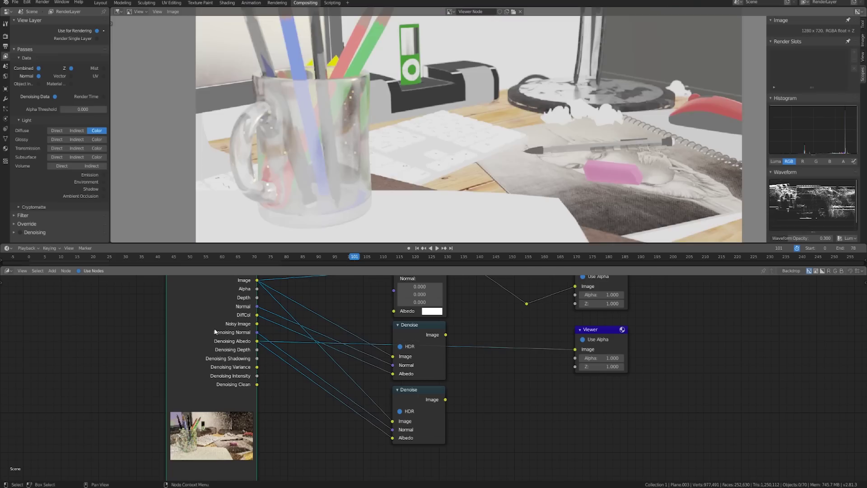
middle_click_drag(528, 160, 580, 205)
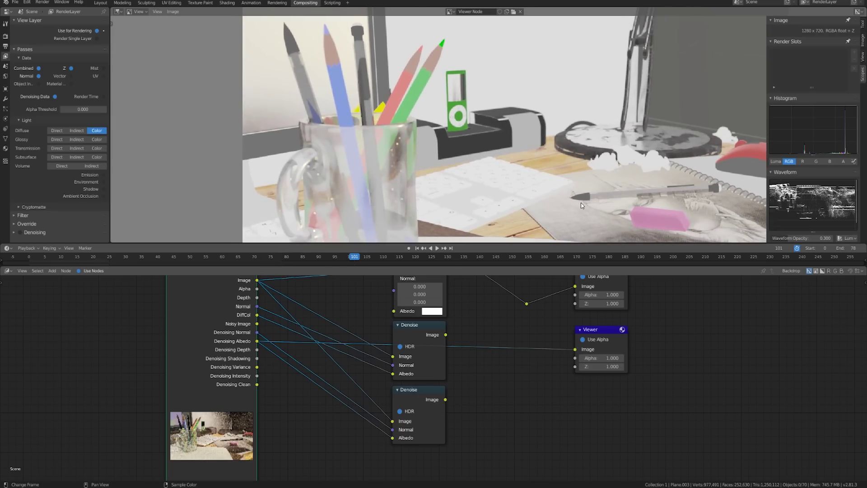
middle_click_drag(580, 202, 563, 166)
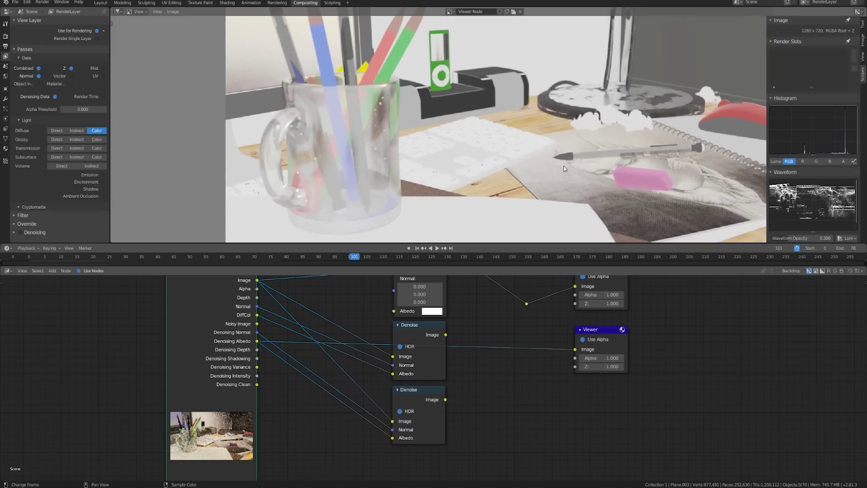
middle_click_drag(346, 175, 449, 106, "ctrl")
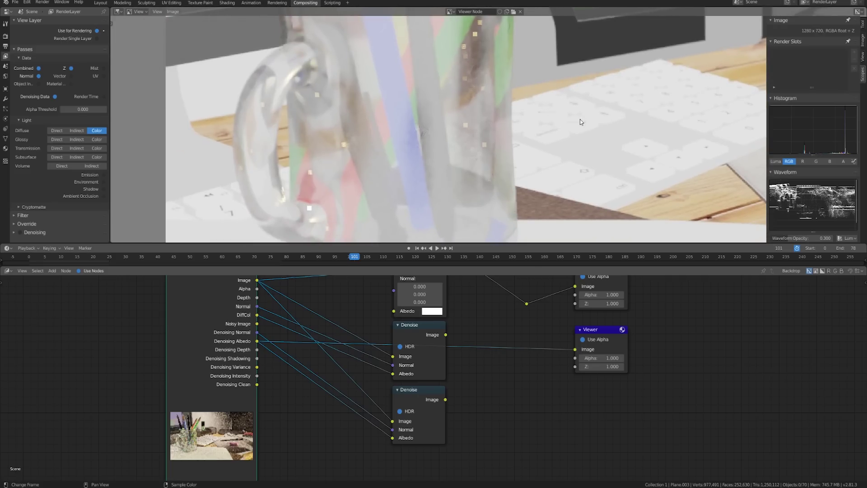
scroll(580, 120, "down", 5)
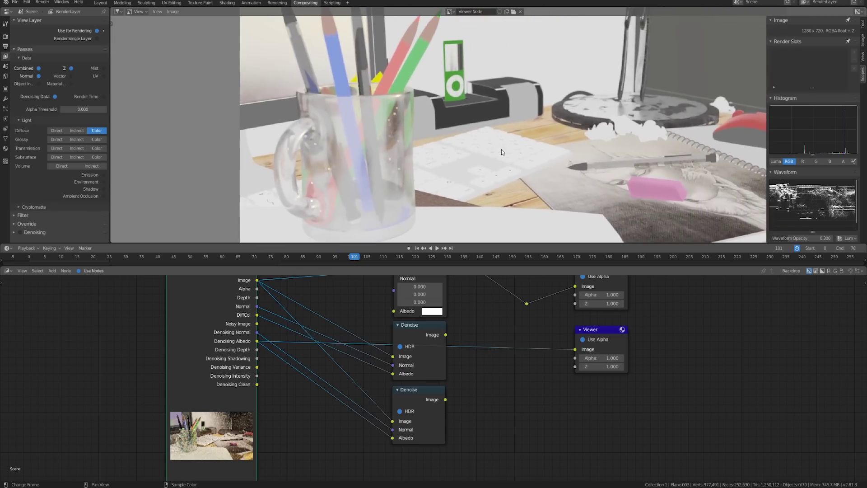
Compare the first and lower Denoise nodes' results, zooming in on the mug and lamp base
left_click(429, 330, "ctrl+shift")
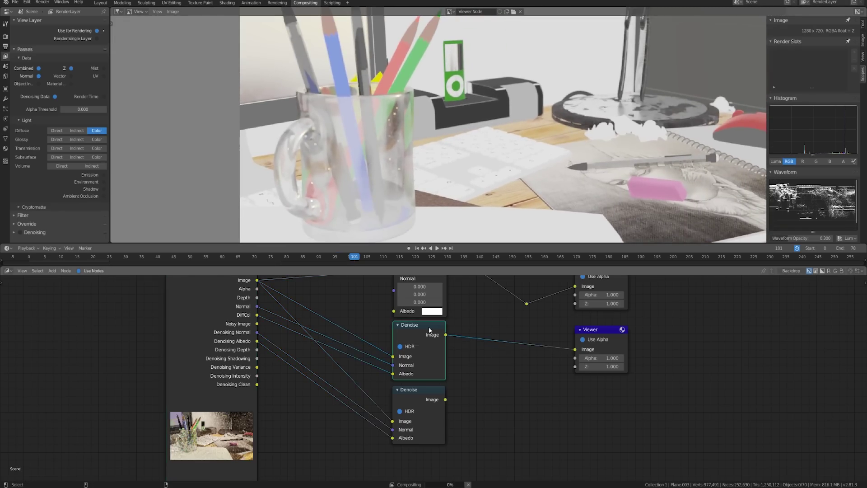
scroll(413, 169, "up", 3)
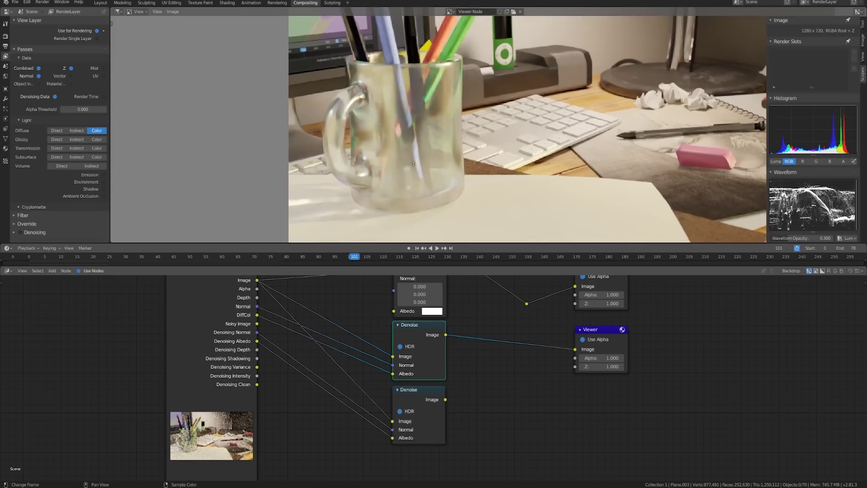
middle_click_drag(413, 167, 472, 185)
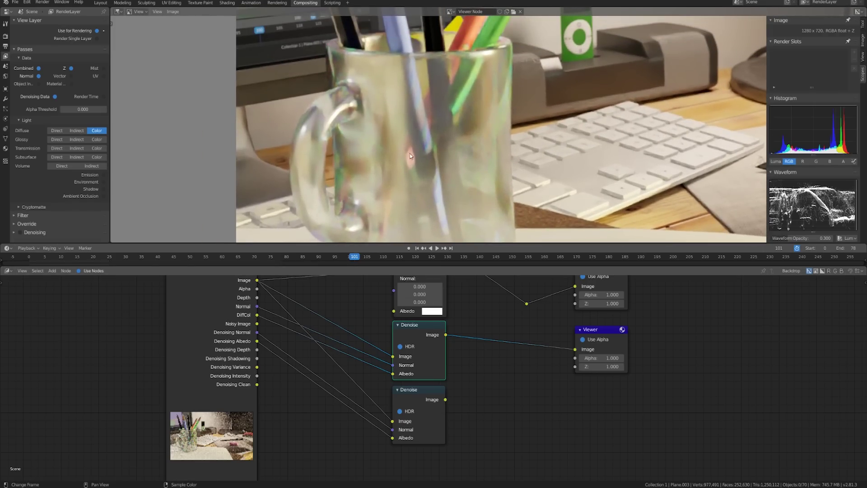
left_click(425, 394, "ctrl+shift")
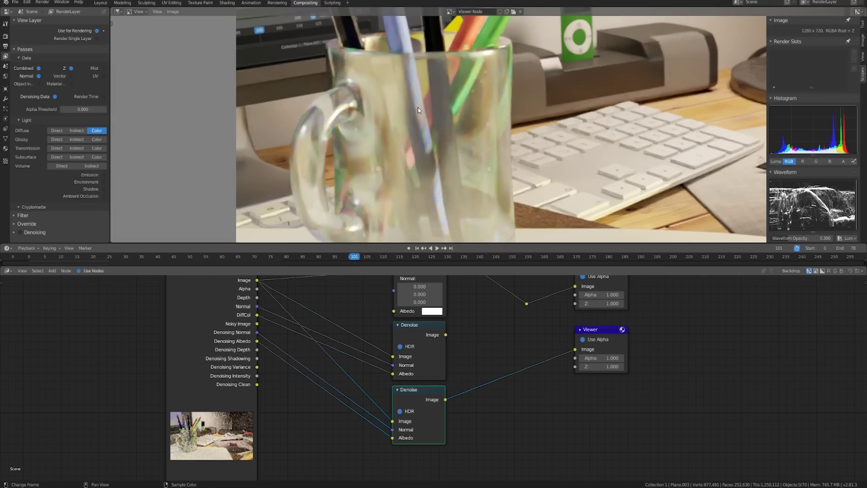
middle_click_drag(458, 216, 457, 201)
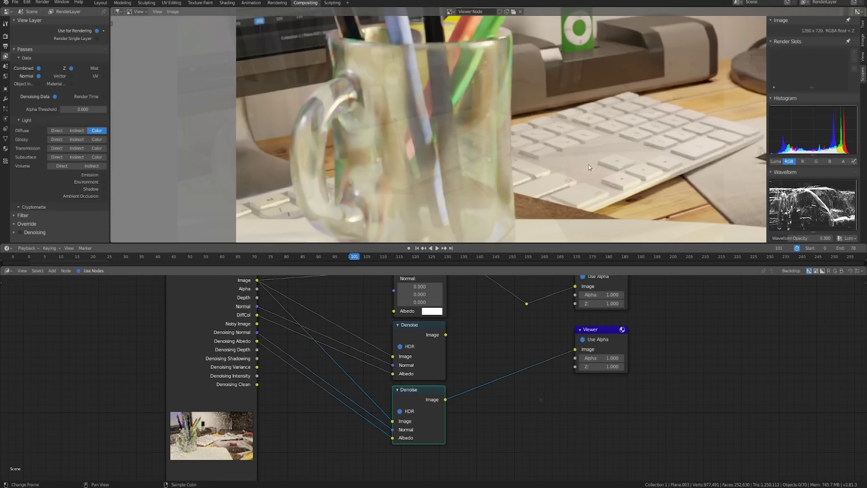
scroll(589, 164, "down", 3)
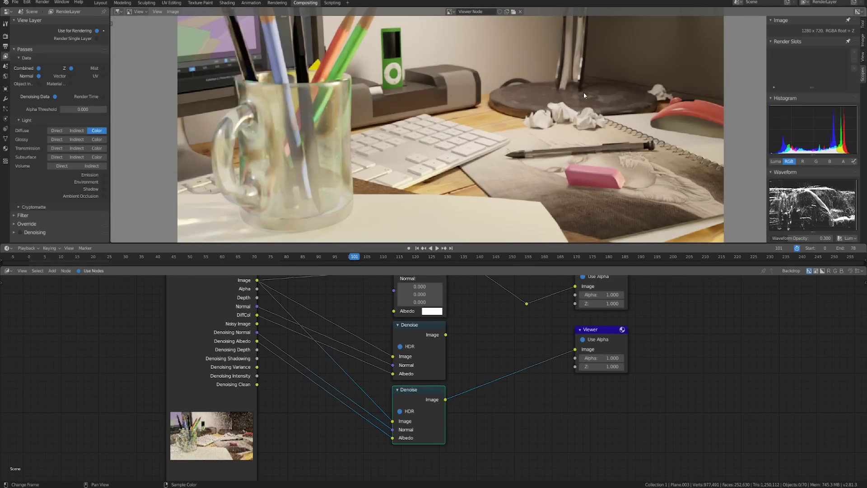
middle_click_drag(583, 92, 524, 122, "ctrl")
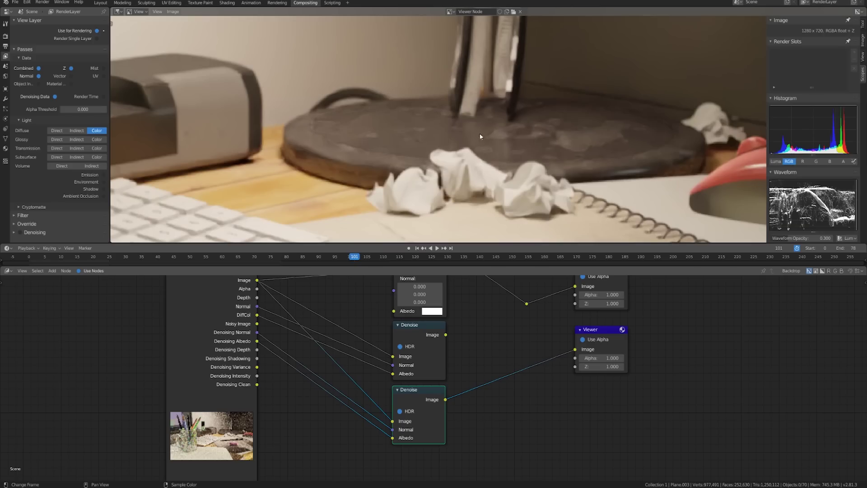
scroll(512, 93, "up", 1)
Switch between the first and lower Denoise results, then advance to frame 102
left_click(424, 339, "ctrl+shift")
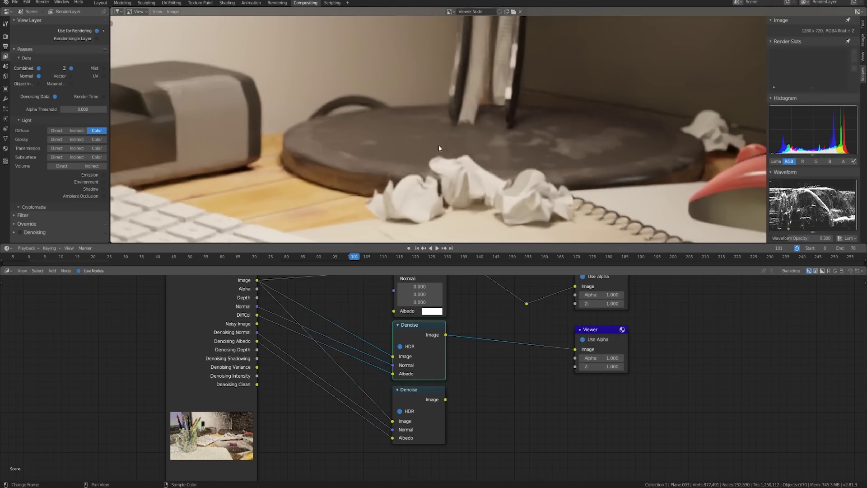
left_click(415, 392, "ctrl+shift")
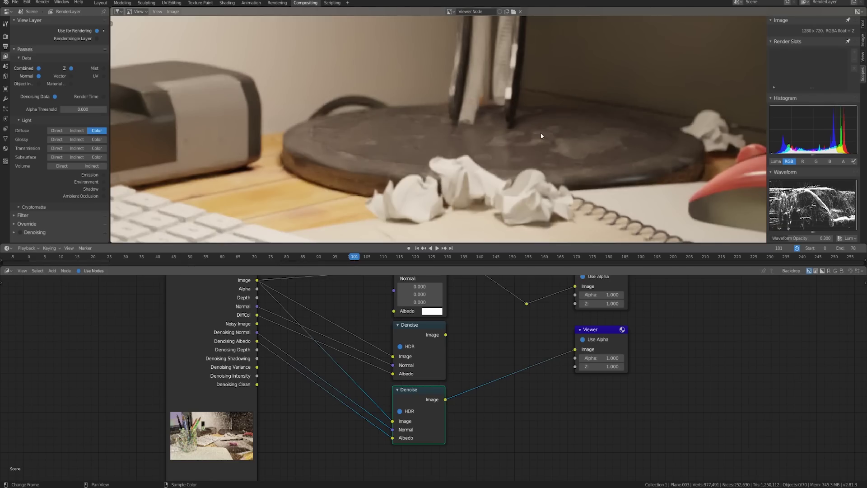
key("Right")
scroll(503, 148, "down", 5)
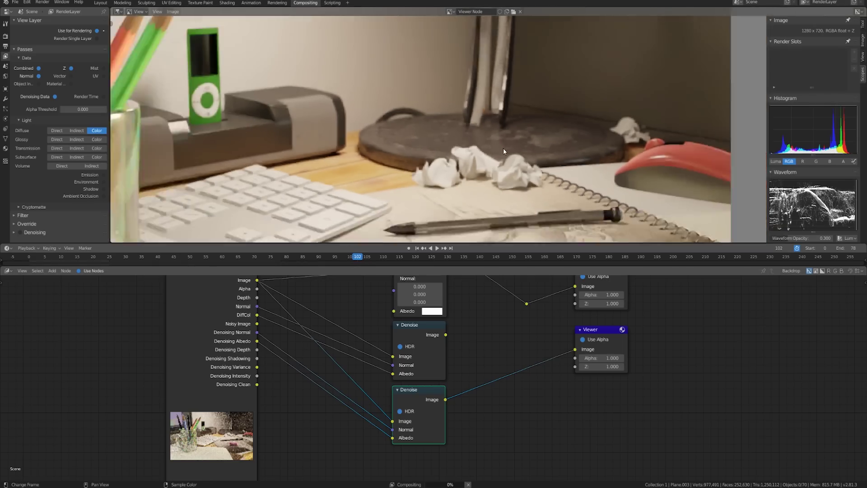
middle_click_drag(498, 149, 509, 134)
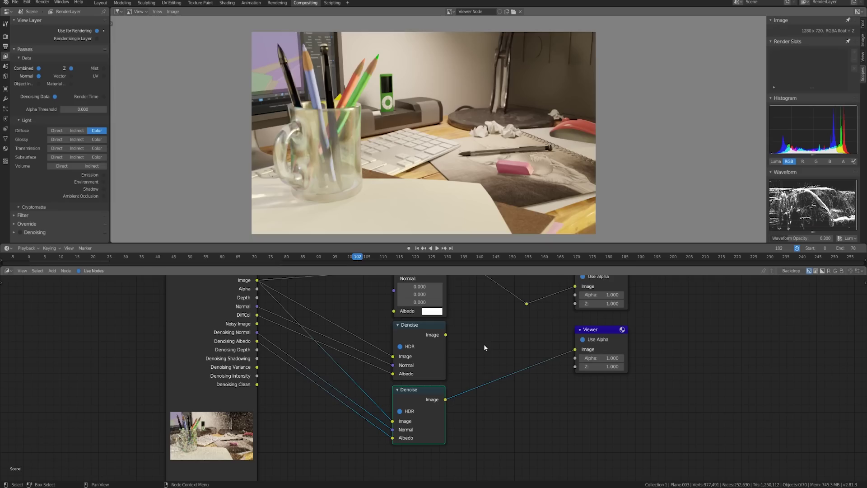
Show the top Denoise node's result in the Viewer and fit all nodes in view
left_click(430, 332, "ctrl+shift")
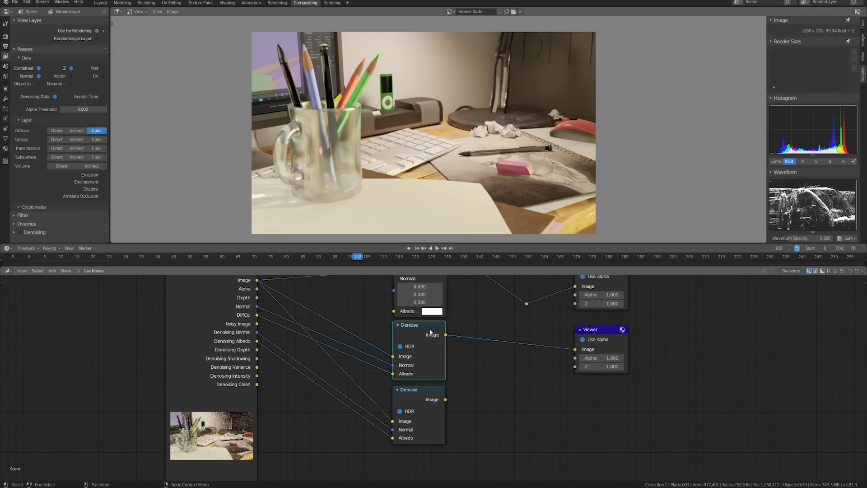
key("Home")
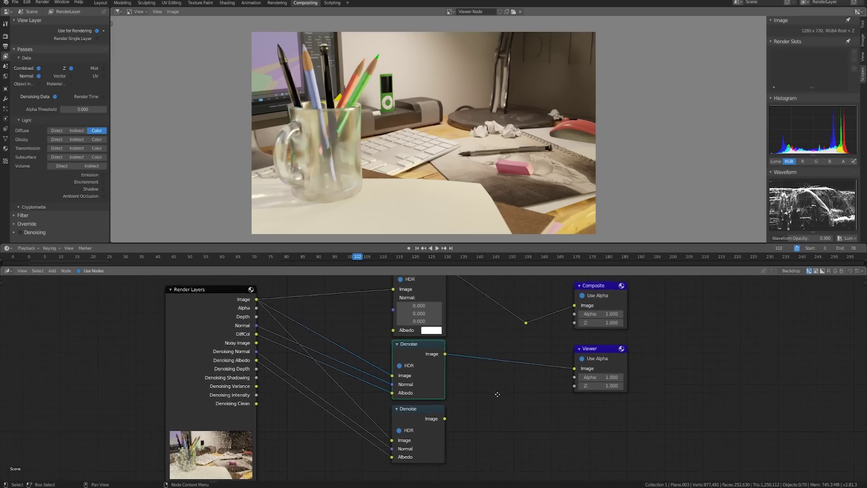
key("Home")
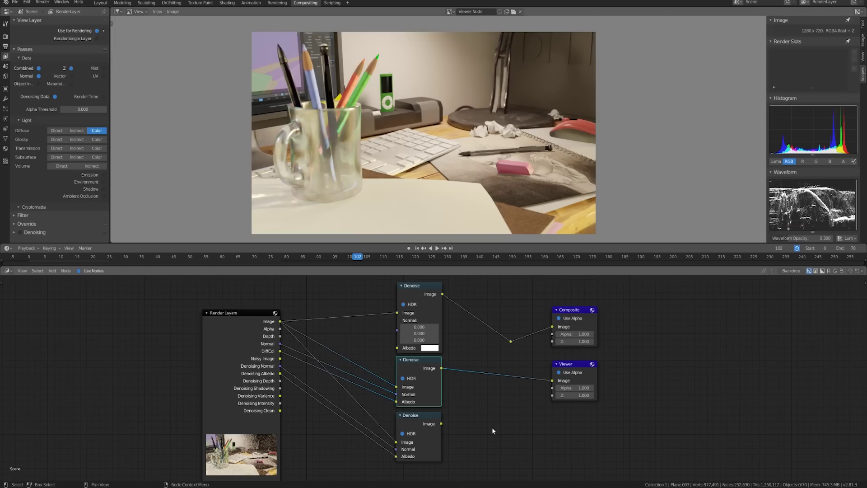
Delete the two lower Denoise nodes and shift the node layout higher
left_click_drag(533, 458, 444, 409)
key("ctrl+z")
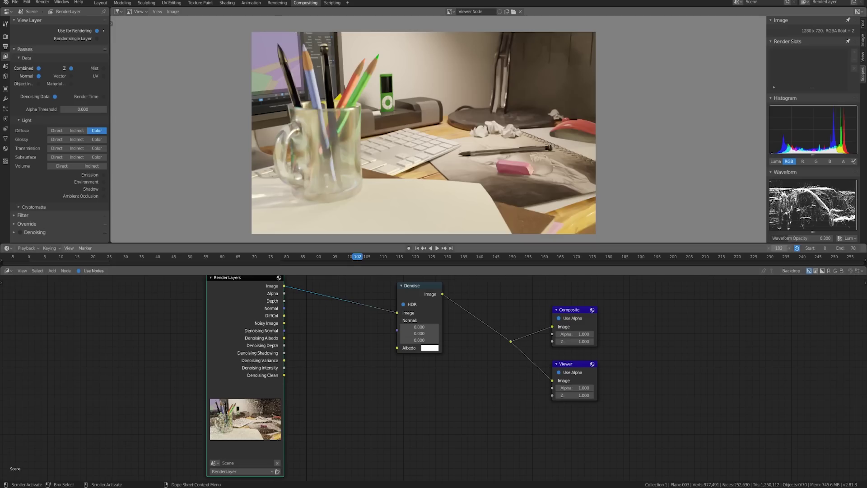
scroll(478, 413, "down", 2)
middle_click_drag(478, 412, 483, 358)
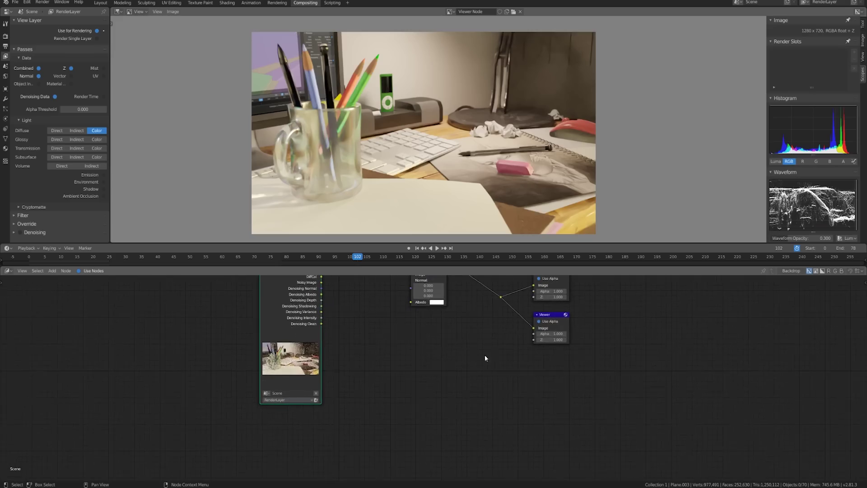
Paste an Image node with the portrait photo below Render Layers and link it to the Viewer
key("ctrl+v")
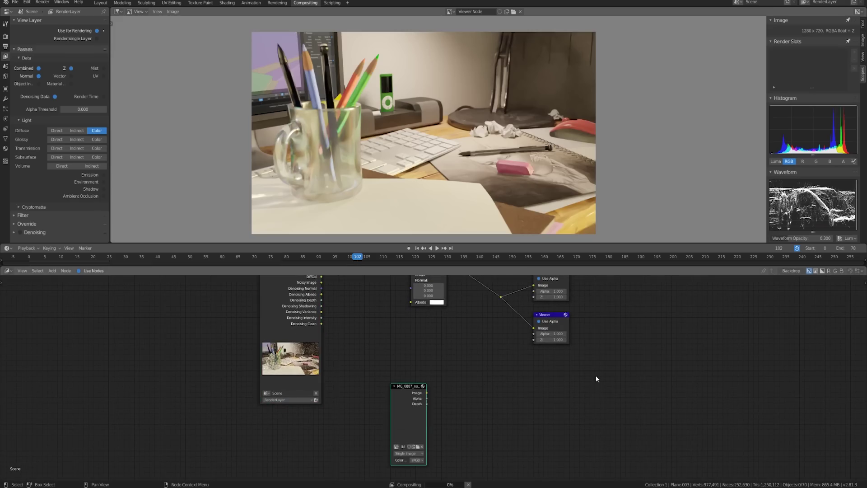
left_click_drag(404, 391, 369, 375)
left_click(368, 372, "ctrl+shift")
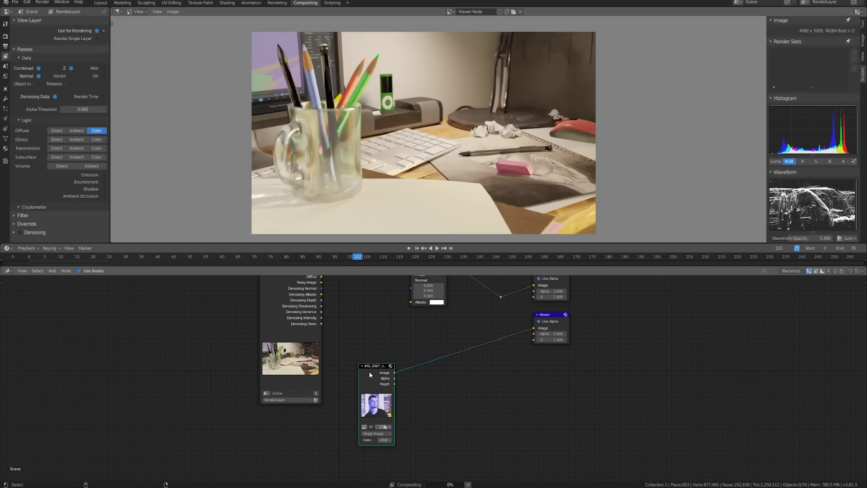
Zoom and pan the backdrop to inspect the portrait's grain and the city lights
scroll(548, 152, "down", 5)
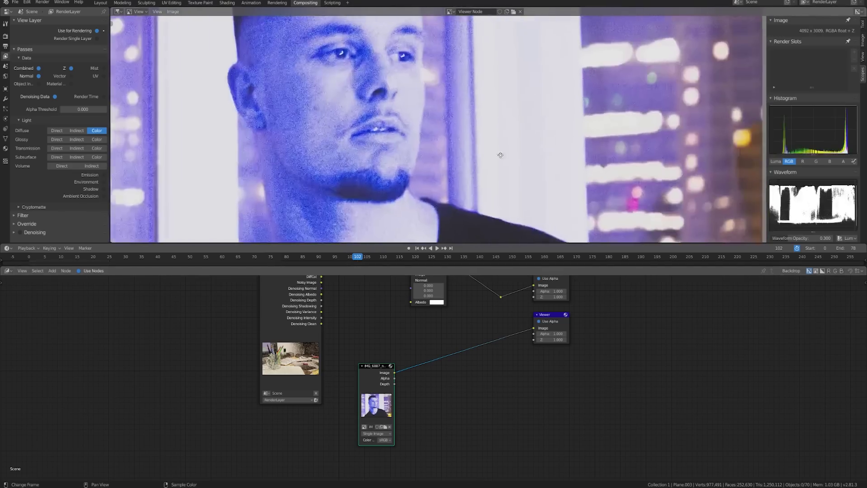
scroll(550, 153, "up", 1)
middle_click_drag(544, 141, 558, 134)
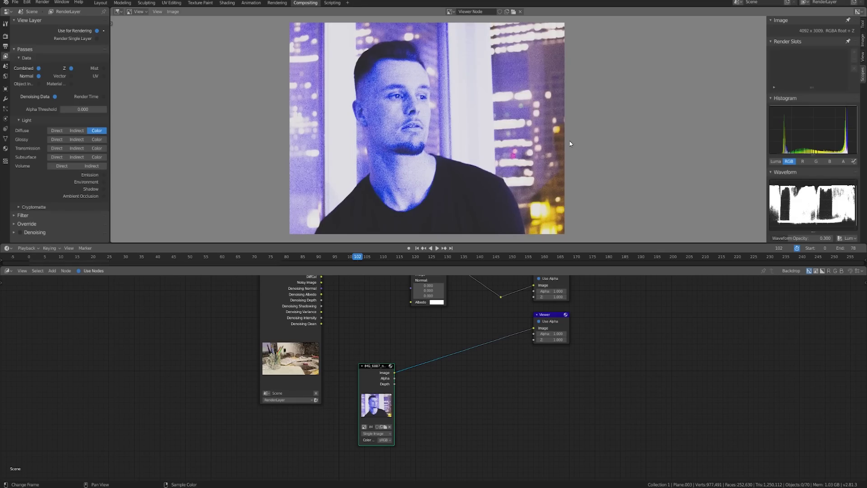
middle_click_drag(468, 123, 479, 134)
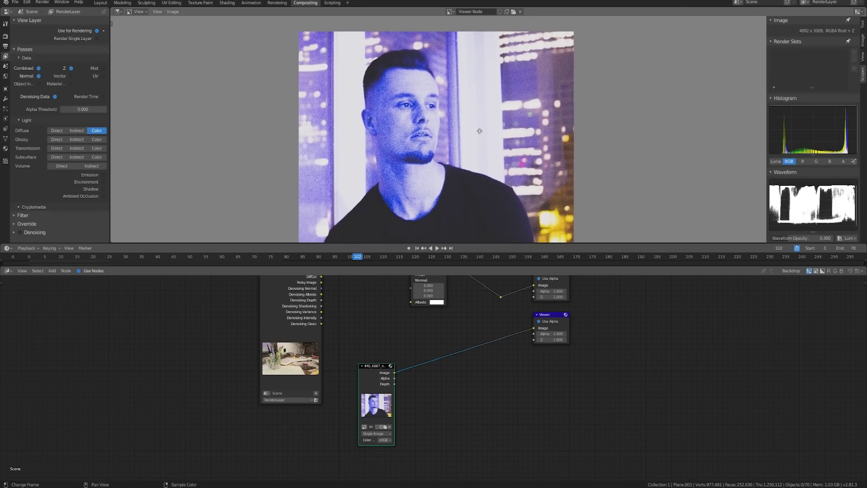
scroll(562, 136, "up", 1)
middle_click_drag(561, 135, 583, 190)
scroll(479, 131, "up", 5)
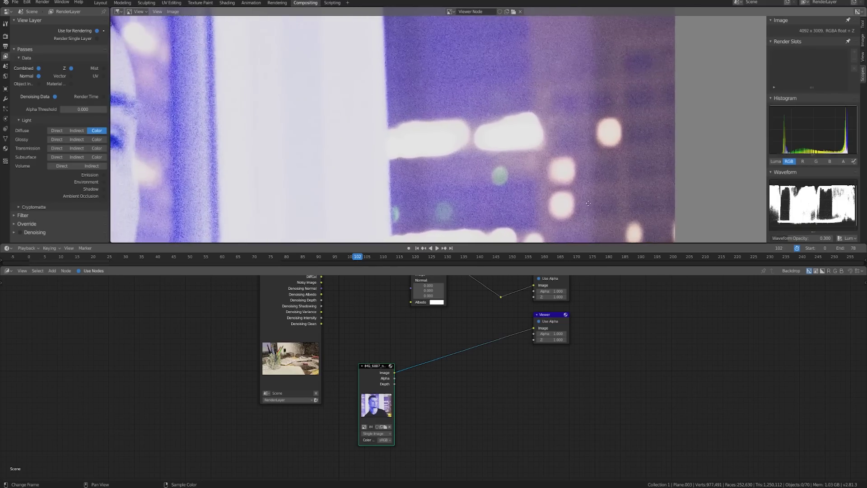
Drop the Denoise node onto the portrait Image-to-Viewer link and zoom the backdrop to compare
middle_click_drag(473, 337, 452, 347)
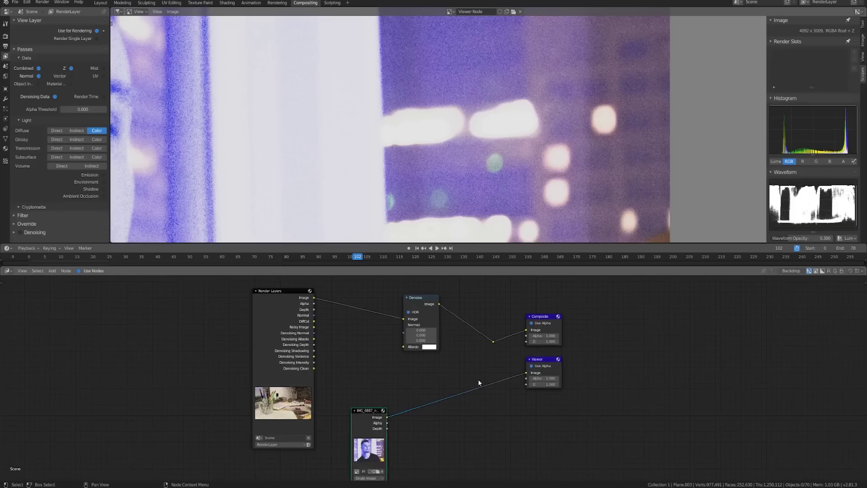
left_click(410, 301)
left_click_drag(410, 301, 461, 379, "alt")
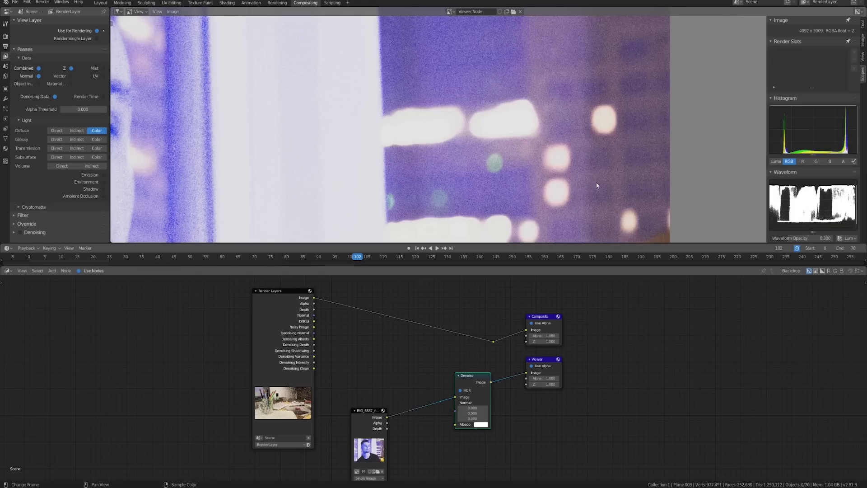
scroll(536, 134, "down", 8)
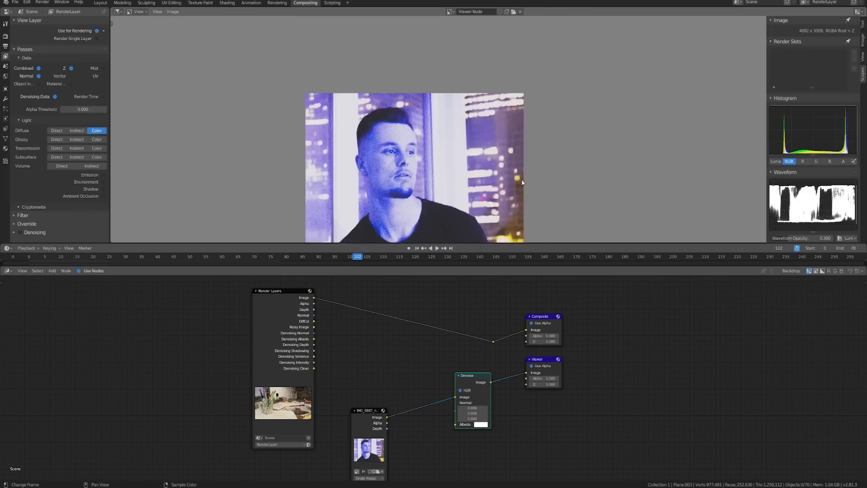
scroll(535, 132, "up", 1)
left_click_drag(477, 379, 465, 387)
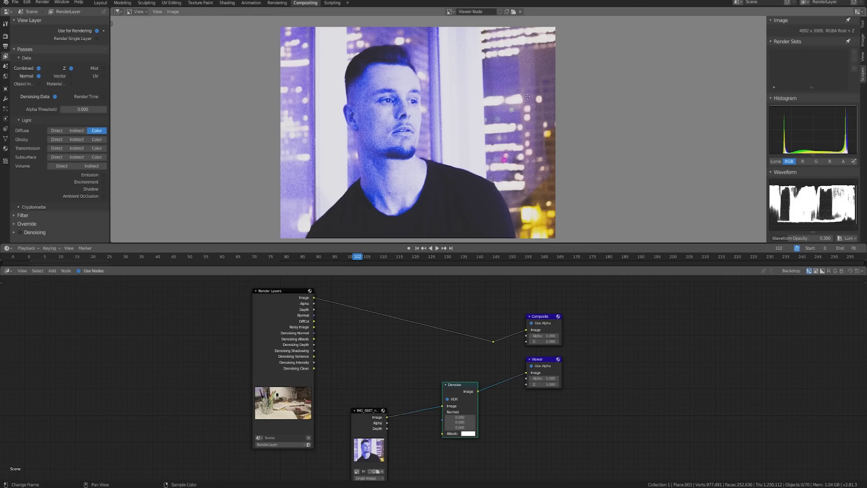
scroll(468, 136, "up", 5)
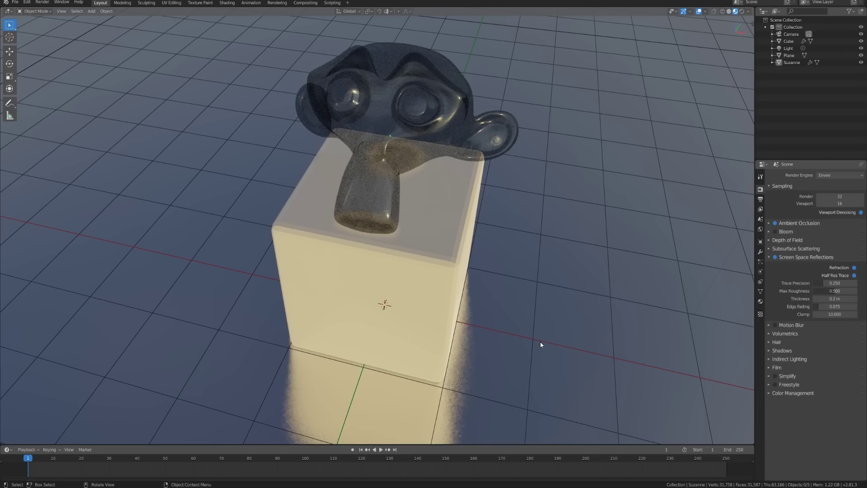
Orbit closer around Suzanne on the cube, then switch to the Compositing workspace
middle_click_drag(540, 341, 517, 331)
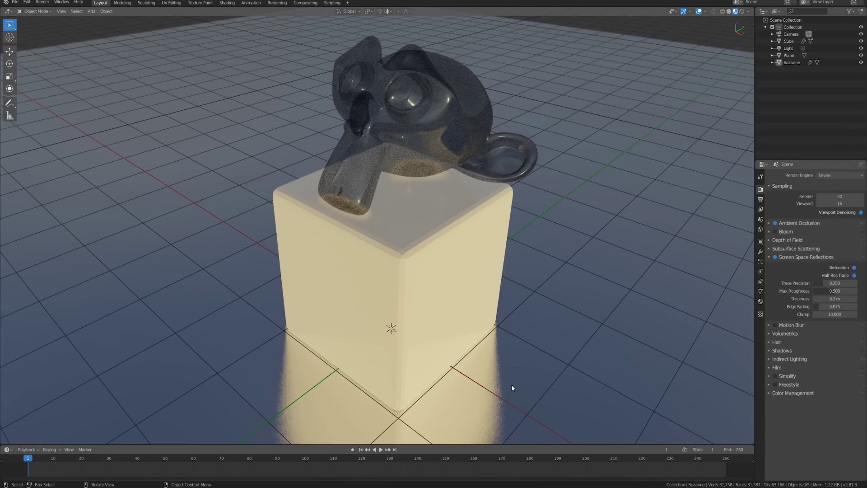
middle_click_drag(511, 386, 540, 255)
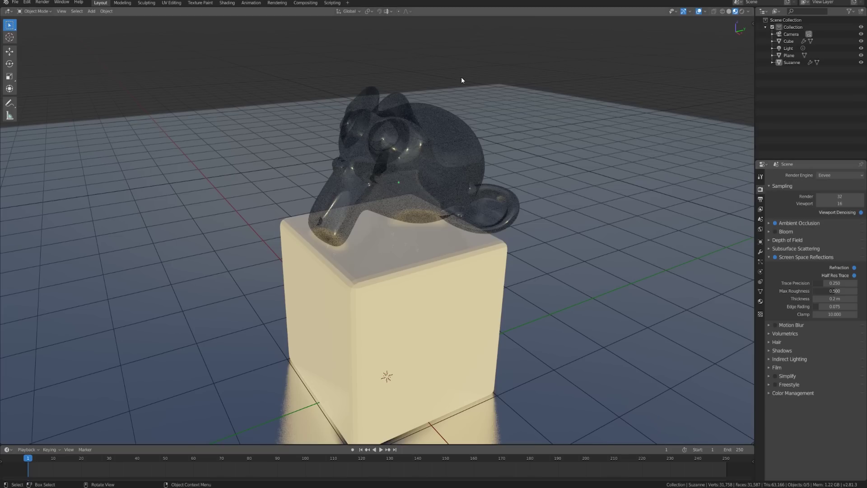
left_click(305, 3)
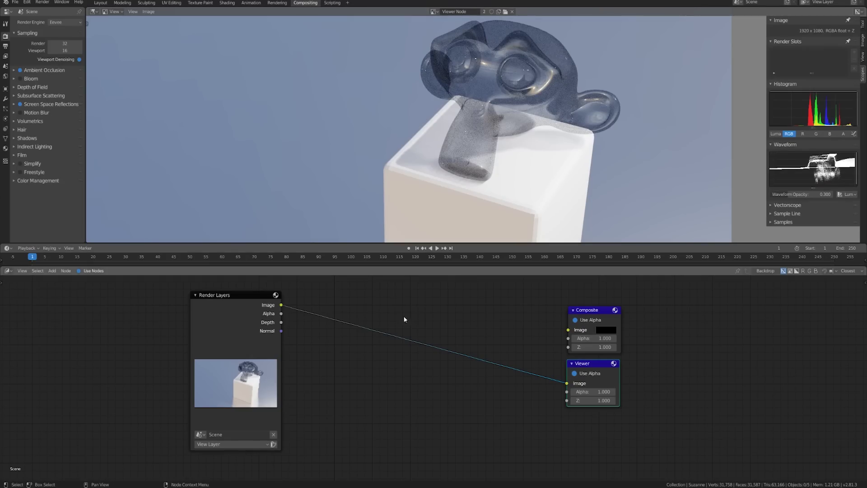
Add a Filter > Denoise node onto the Render Layers-to-Viewer link
key("shift+a")
mouse_move(400, 302)
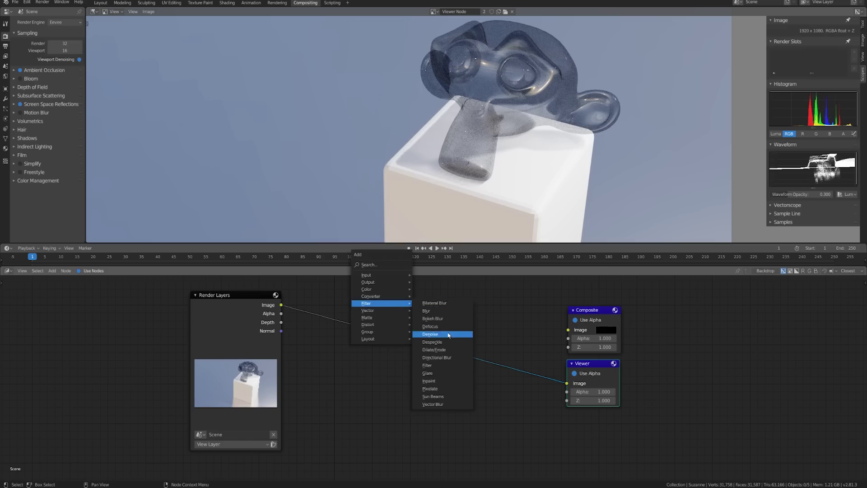
left_click(430, 333)
left_click(413, 313)
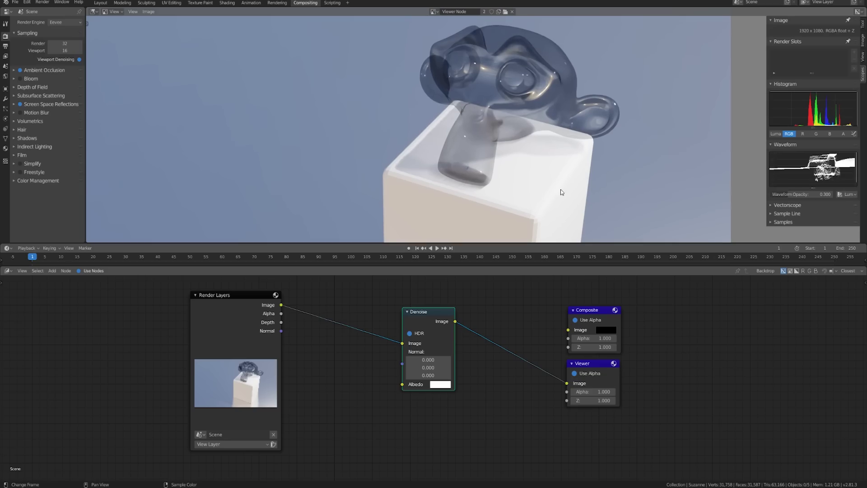
Zoom and pan the Viewer backdrop to inspect the denoised cube edge and monkey
scroll(522, 192, "up", 4)
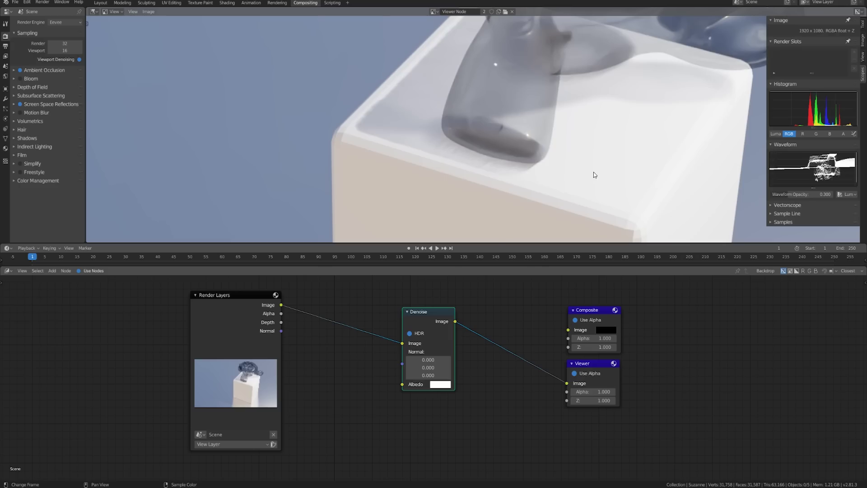
scroll(591, 151, "down", 3)
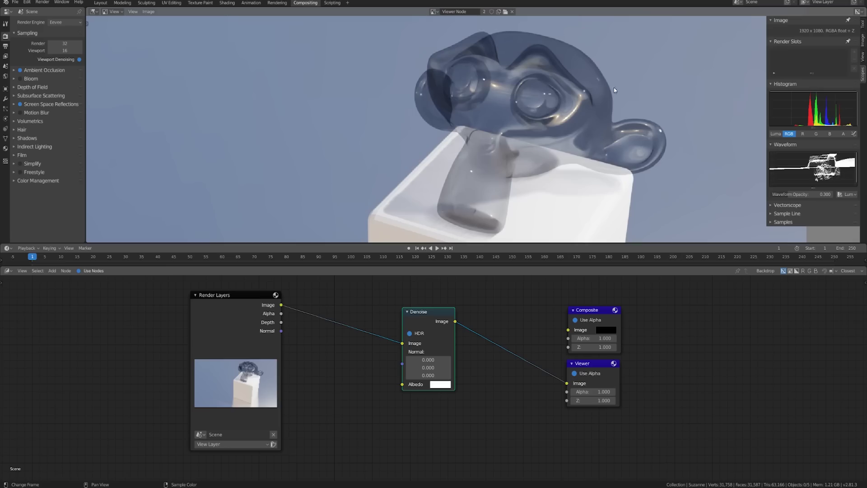
scroll(600, 209, "down", 4, "shift")
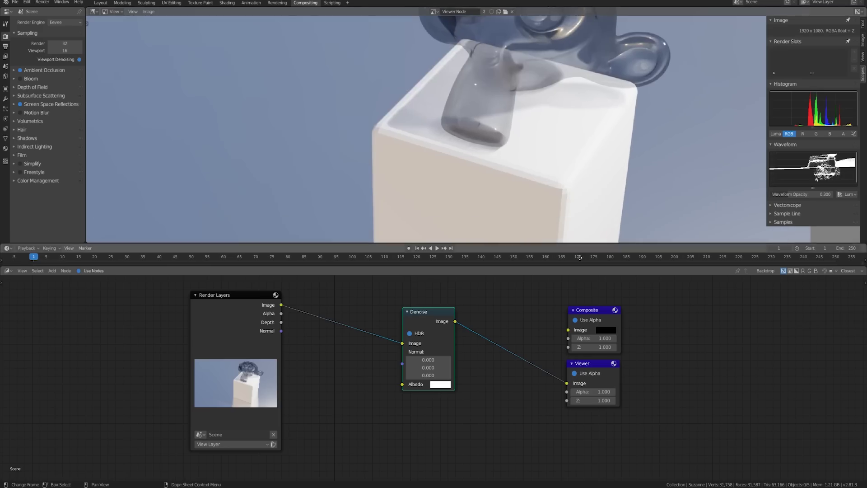
scroll(569, 113, "up", 4)
scroll(567, 138, "up", 2)
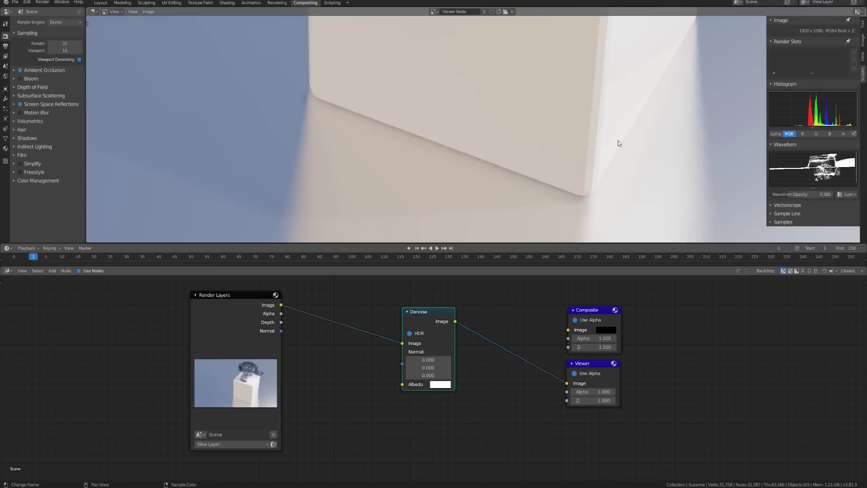
middle_click_drag(618, 143, 565, 126)
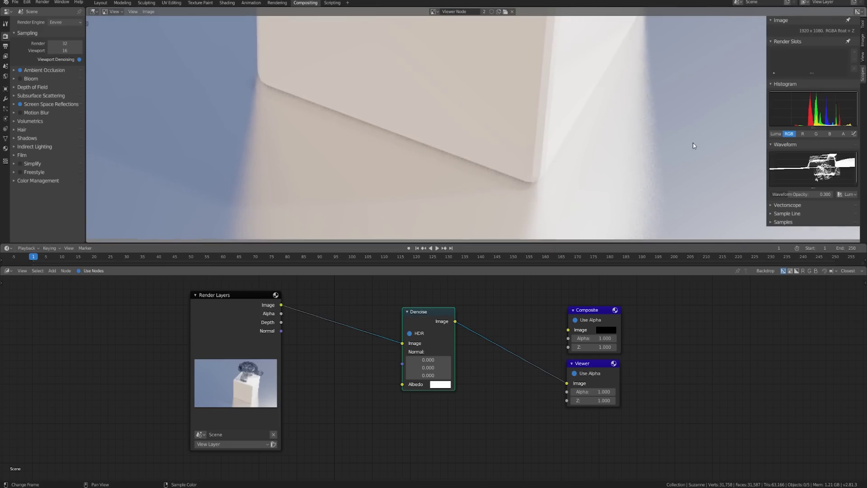
scroll(633, 86, "down", 8)
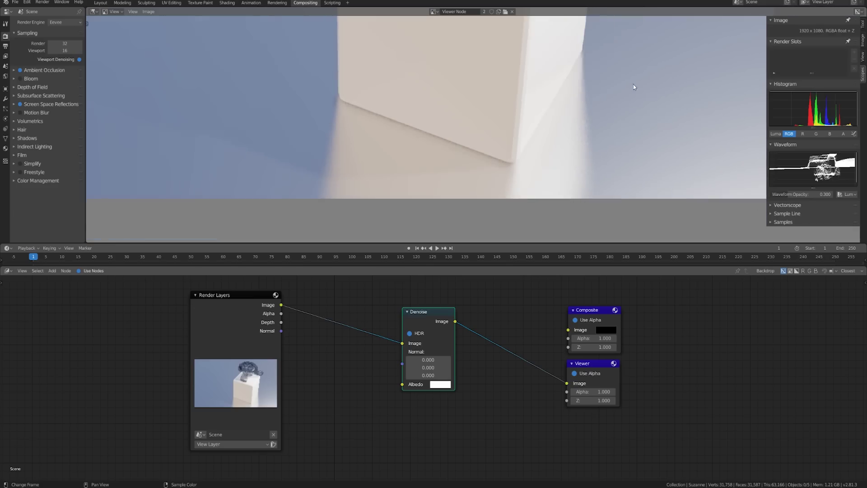
middle_click_drag(607, 75, 641, 124)
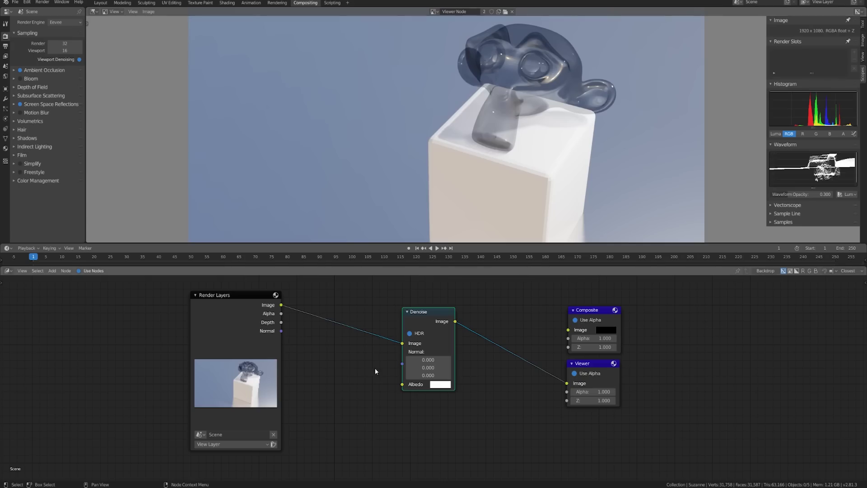
left_click_drag(280, 331, 407, 365)
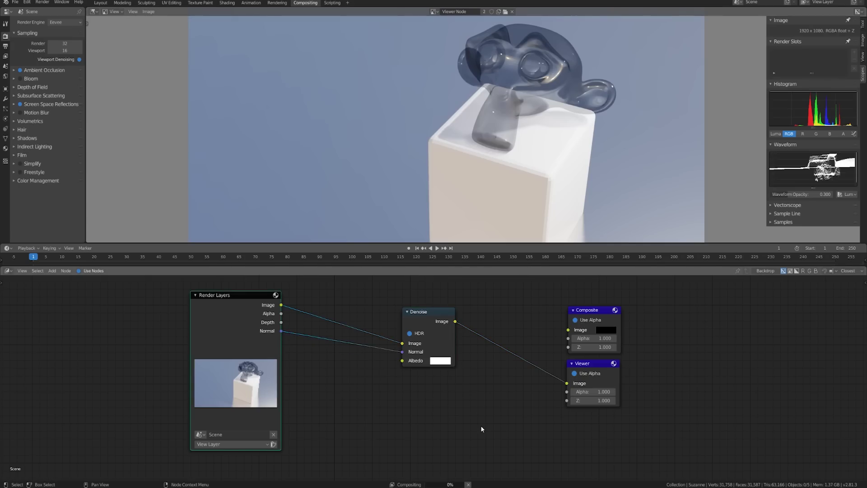
scroll(526, 105, "up", 2)
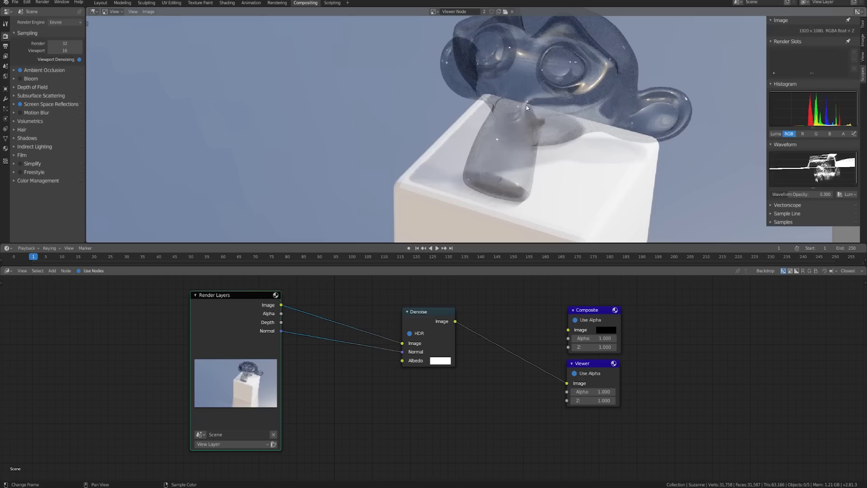
scroll(553, 85, "down", 2)
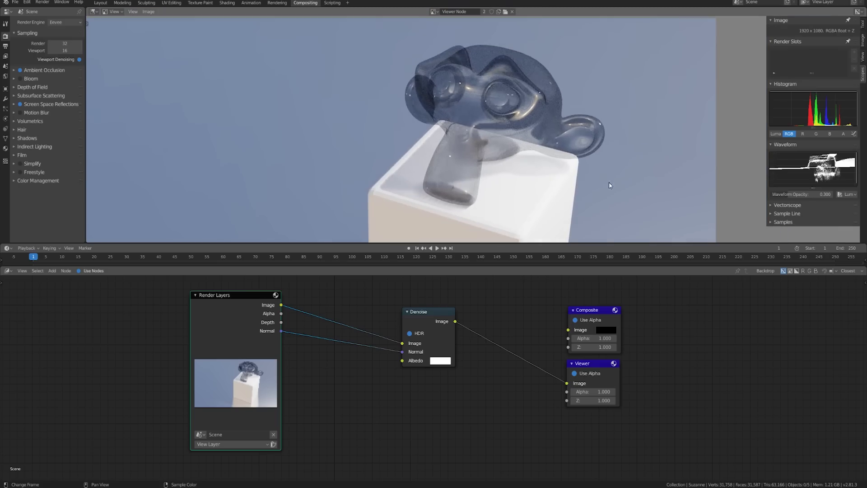
scroll(608, 184, "down", 2, "shift")
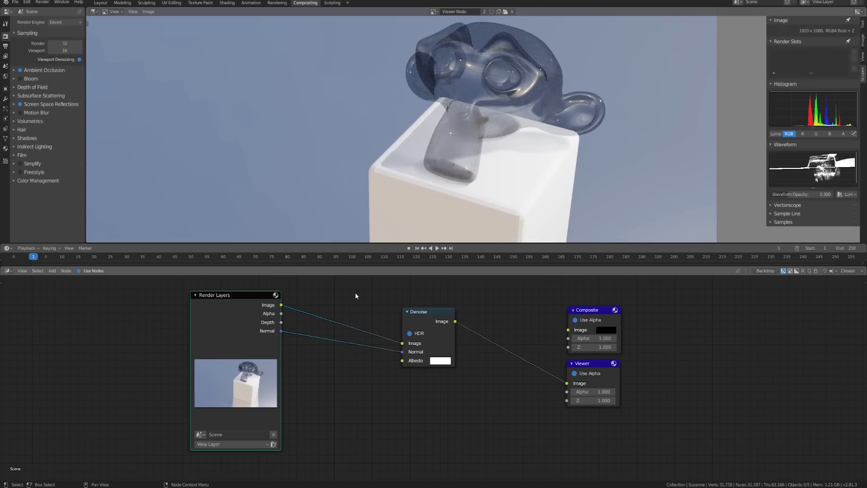
left_click(239, 322, "ctrl+shift")
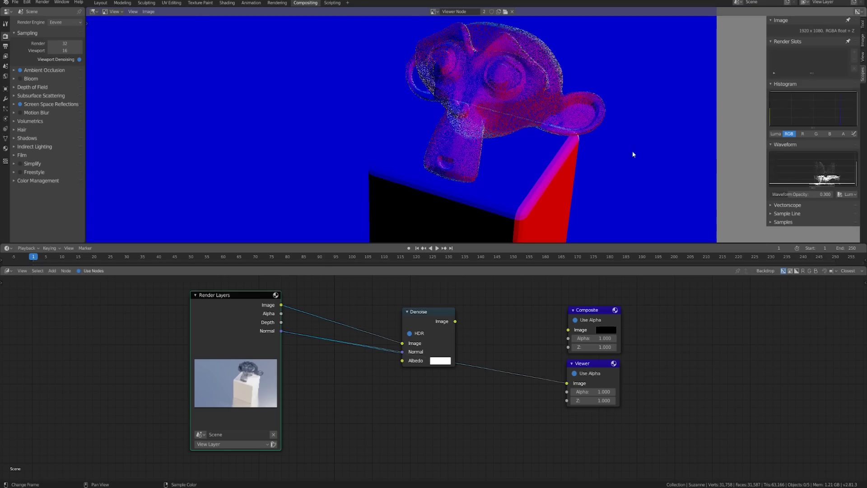
middle_click_drag(561, 99, 553, 120)
scroll(554, 122, "up", 5)
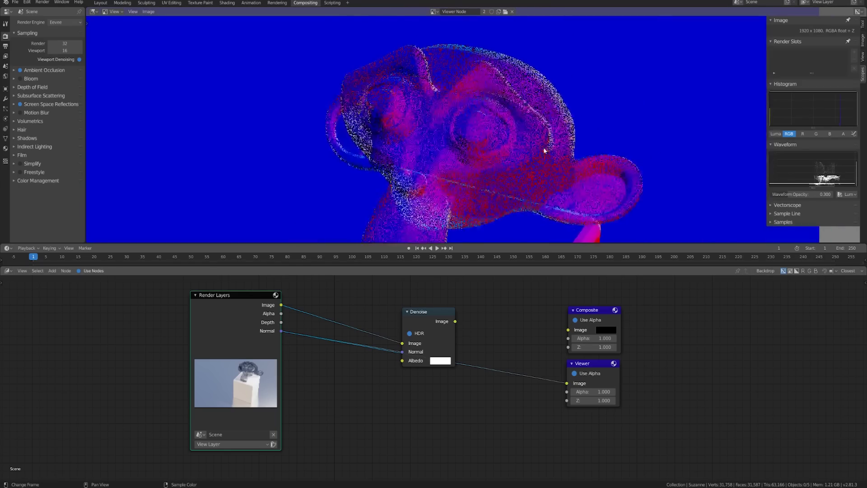
scroll(578, 149, "up", 2)
scroll(601, 163, "down", 2)
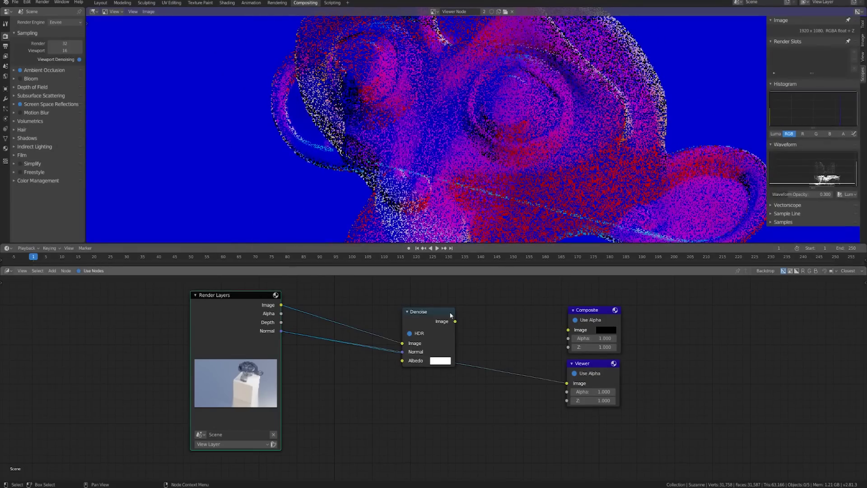
left_click_drag(402, 351, 514, 356)
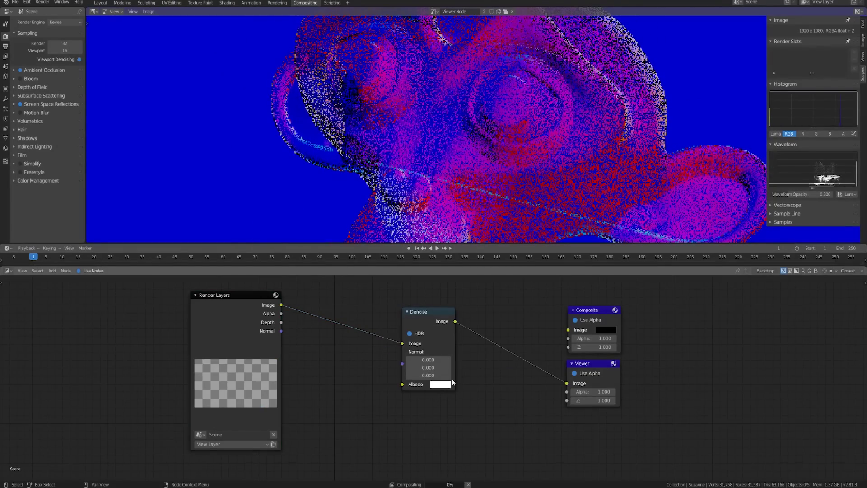
scroll(551, 144, "down", 5)
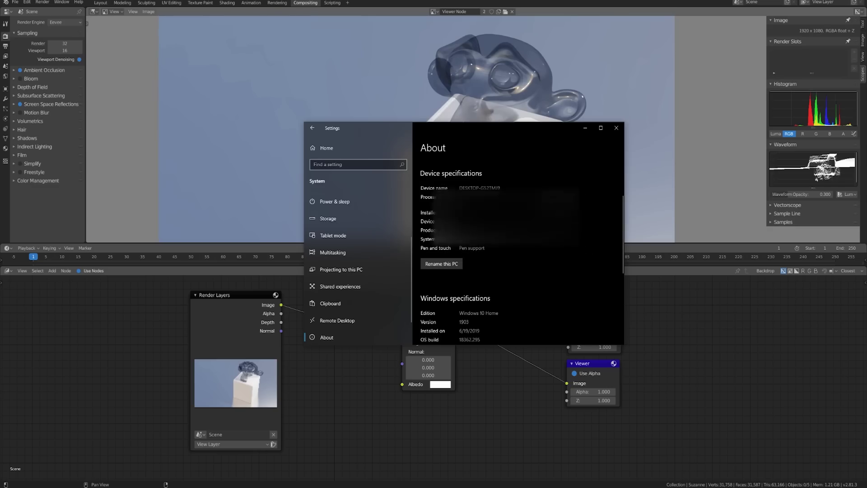
Scroll the About page to the Device specifications
scroll(468, 203, "down", 1)
scroll(556, 207, "down", 3)
scroll(556, 206, "up", 4)
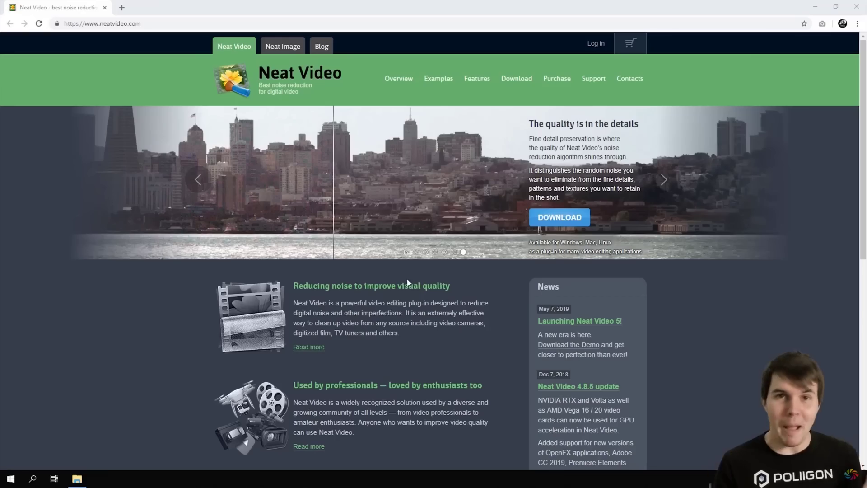
Advance the slideshow to the "Save video shot in low light" slide
left_click(664, 180)
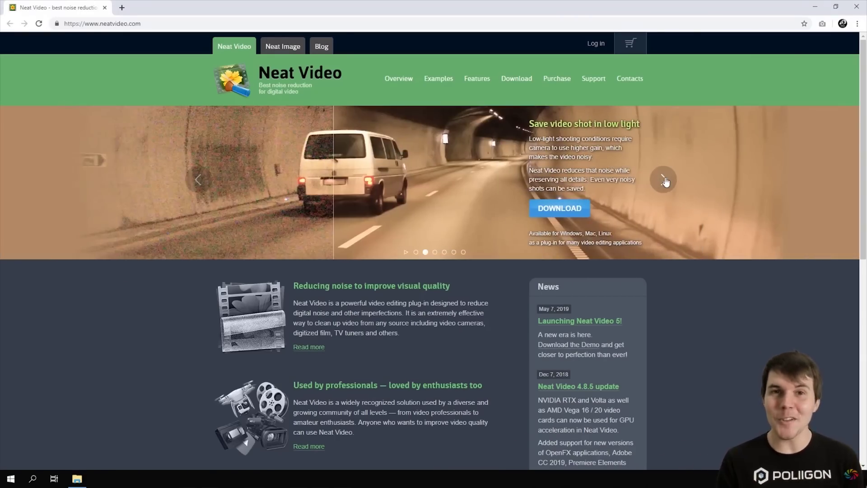